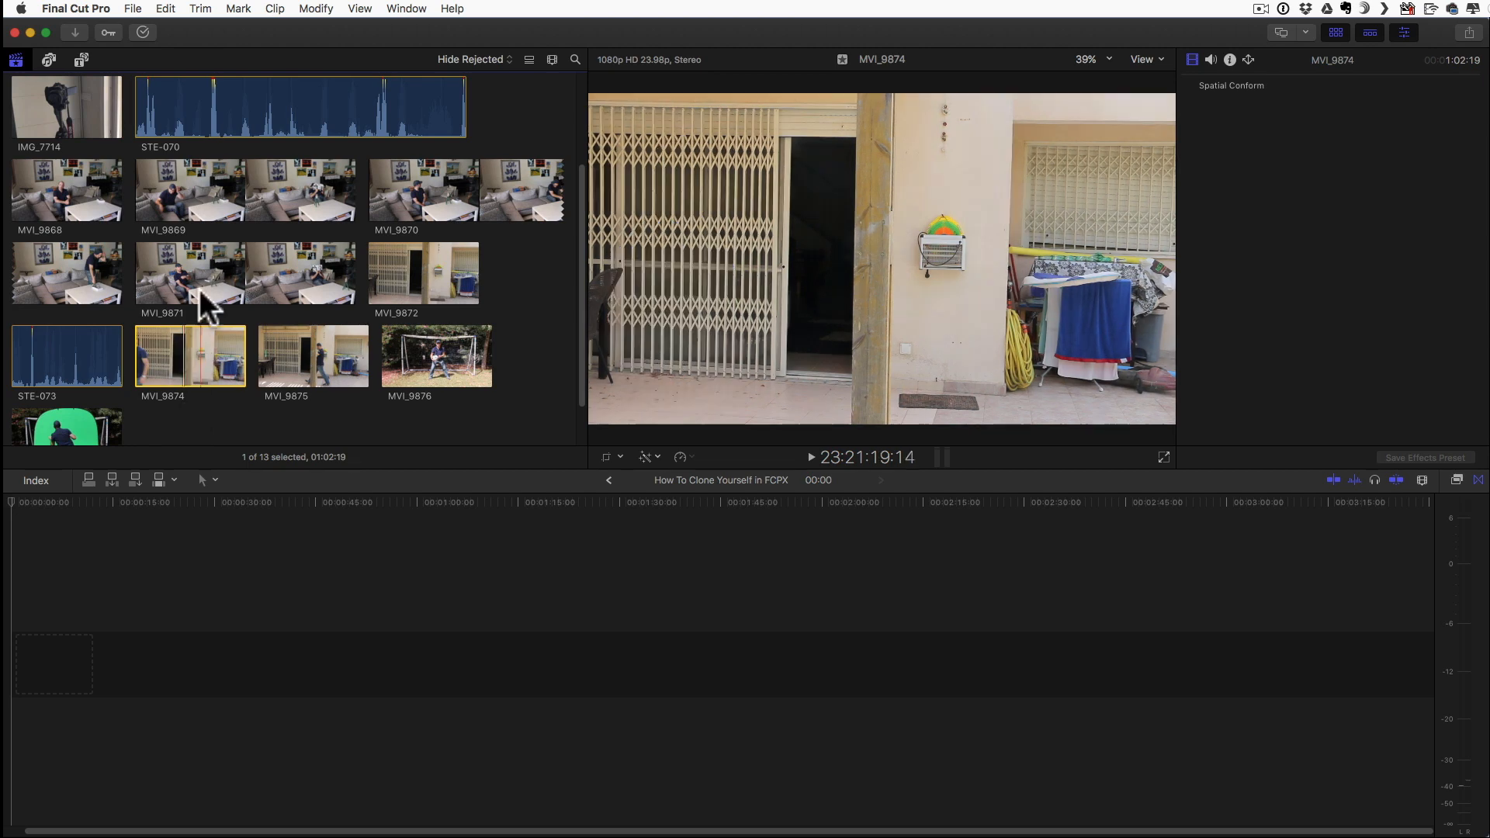
# Step: Examine the keyboard shortcuts listed beside the application's file, marking and clip commands
pyautogui.click(132, 8)
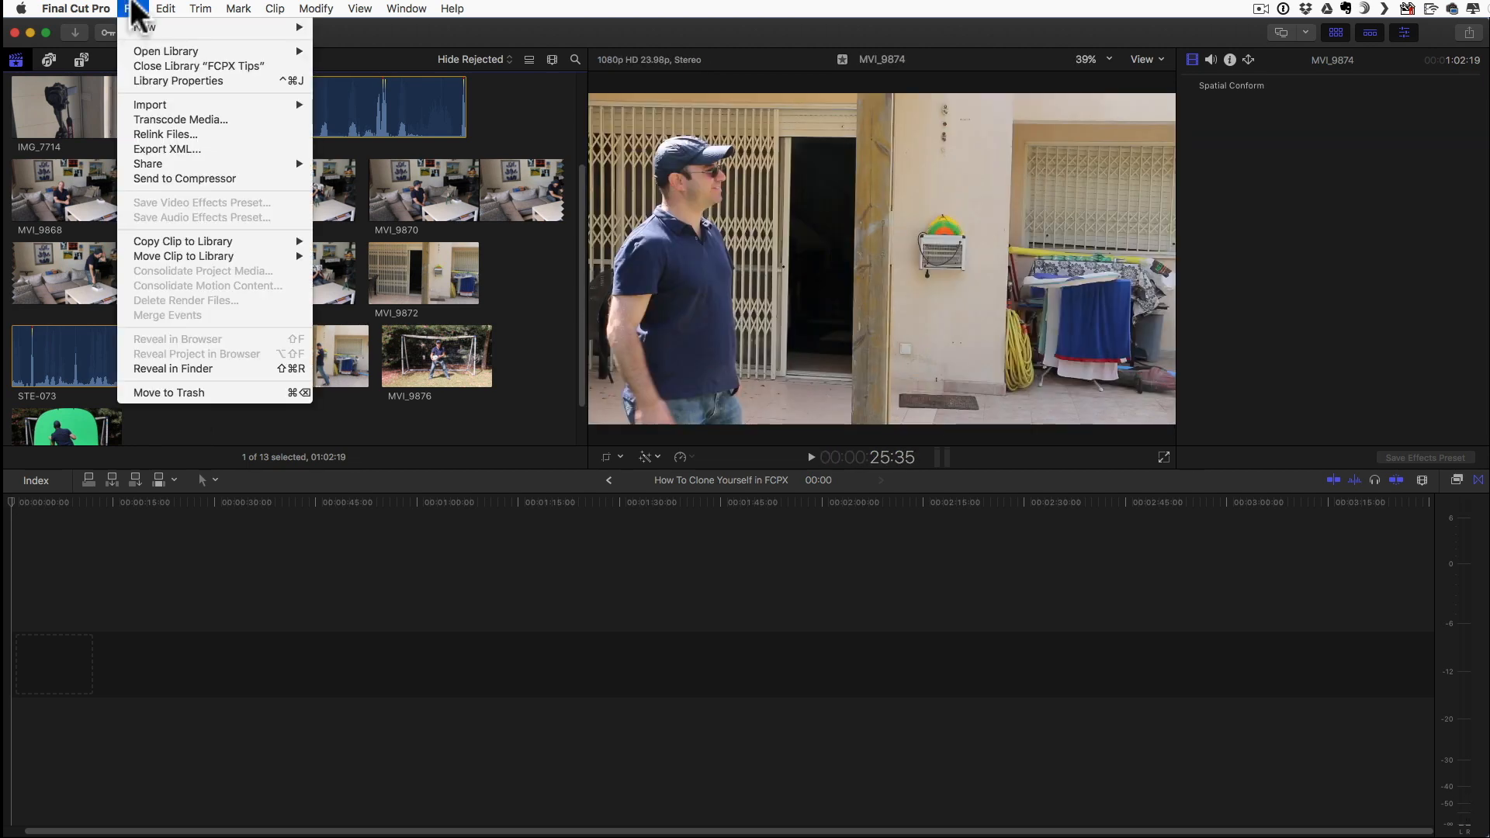
pyautogui.moveTo(166, 7)
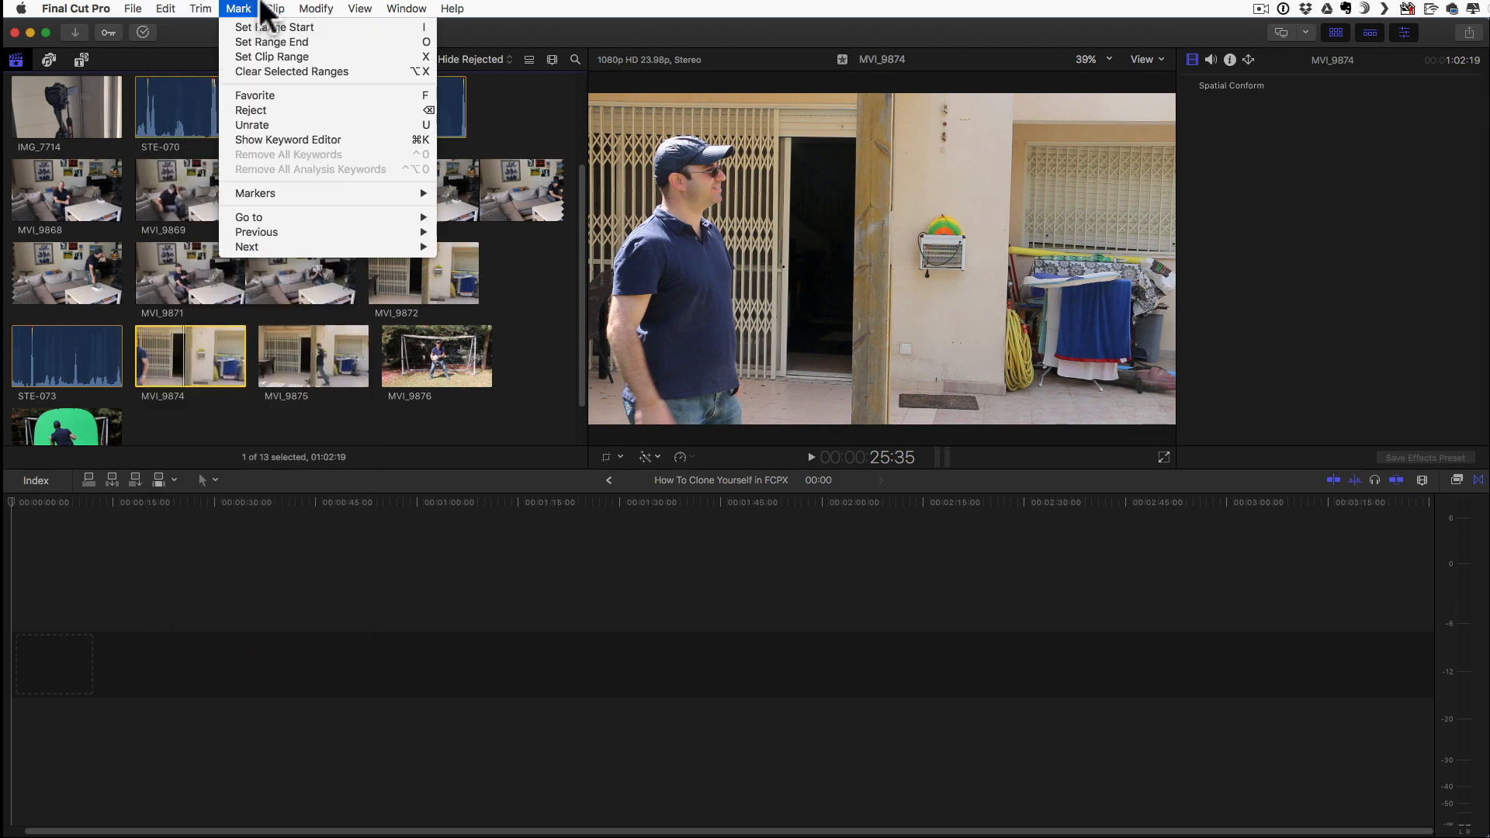
pyautogui.moveTo(275, 10)
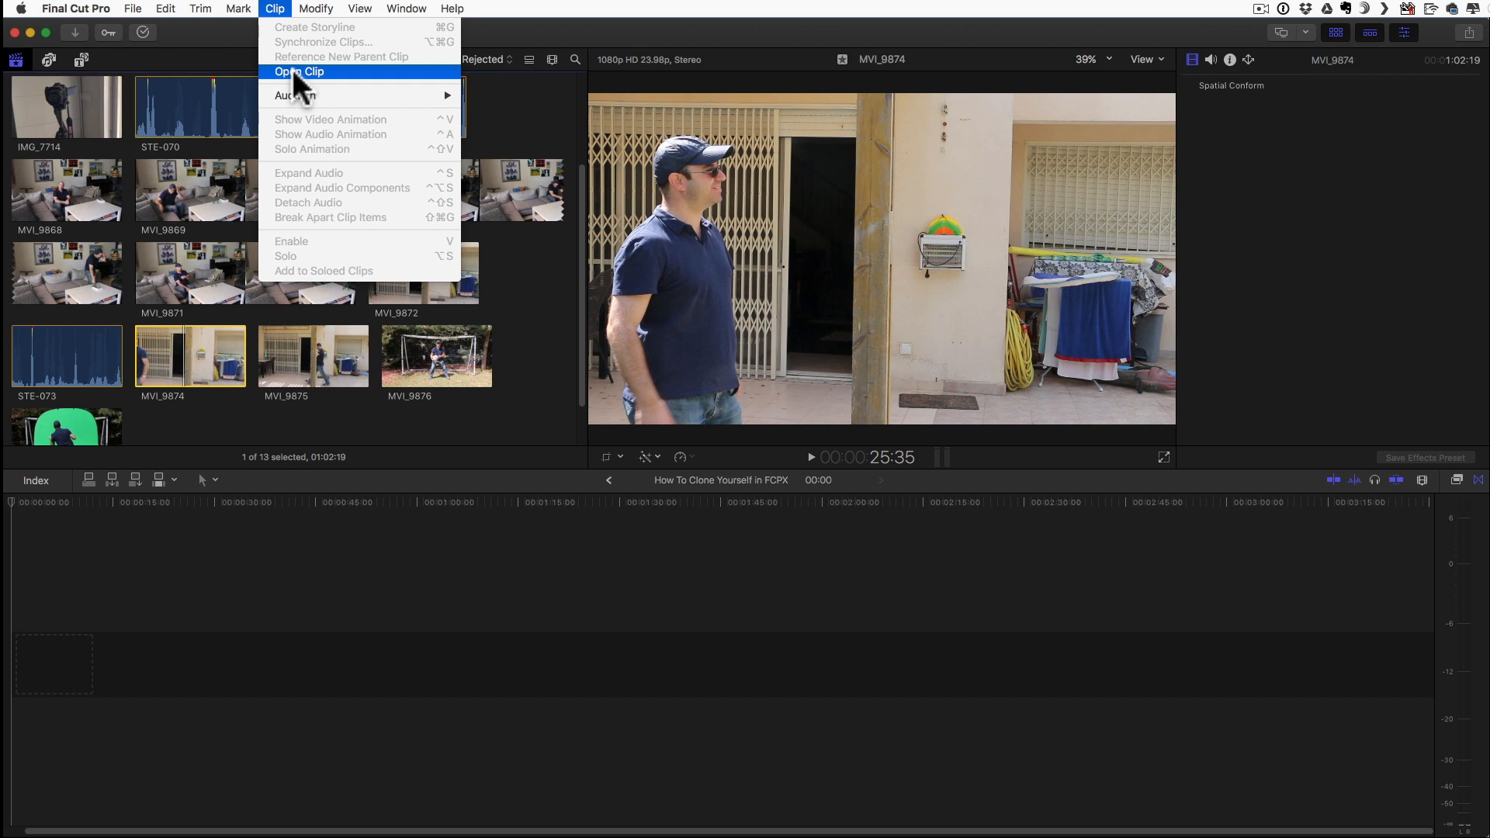
pyautogui.click(278, 7)
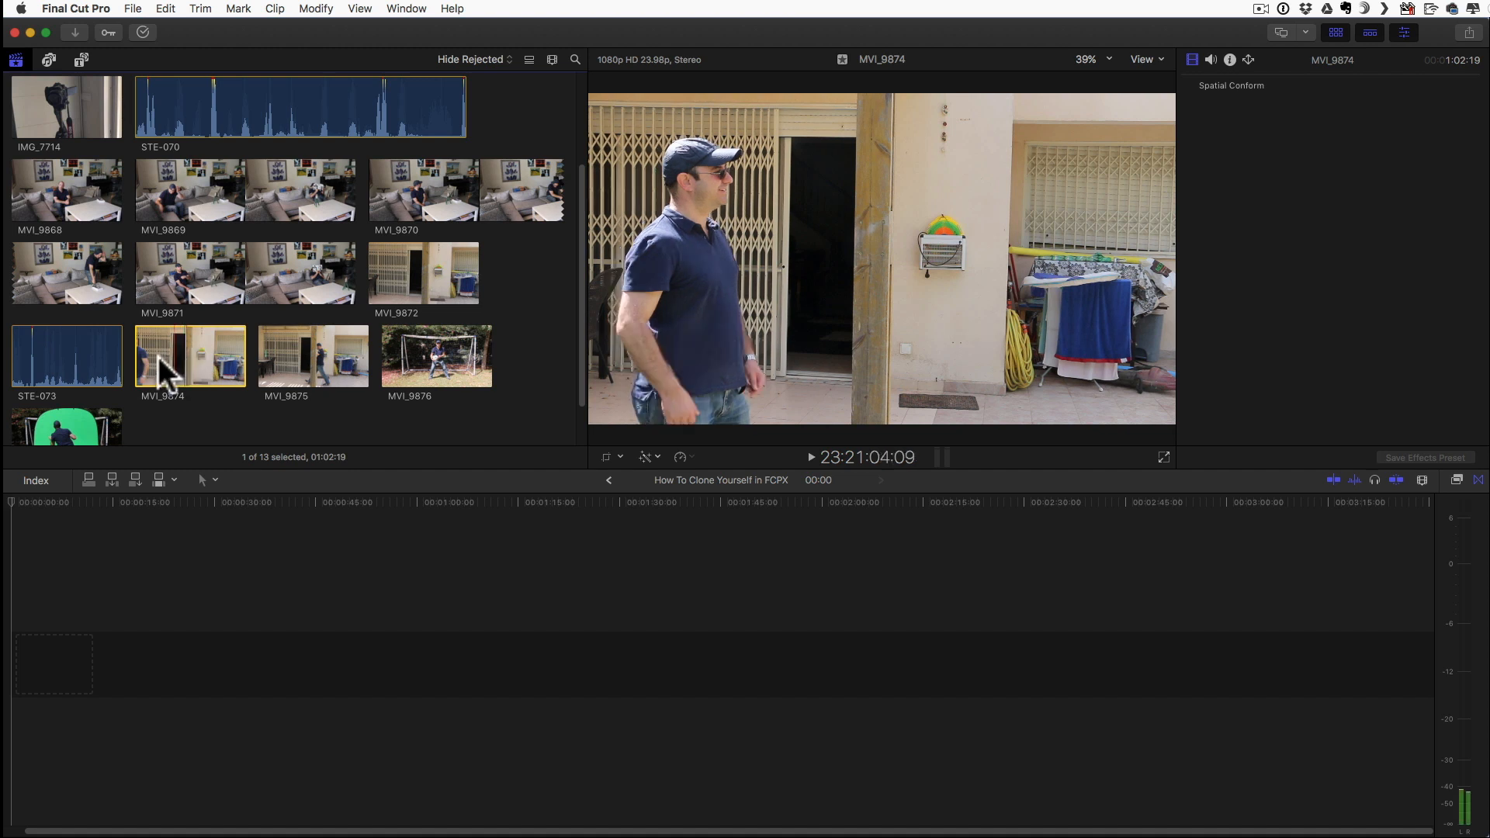
# Step: Select the STE-073 audio clip together with MVI_9874 and check the shortcut for Synchronize Clips
pyautogui.keyDown('shift'); pyautogui.click(89, 355); pyautogui.keyUp('shift')
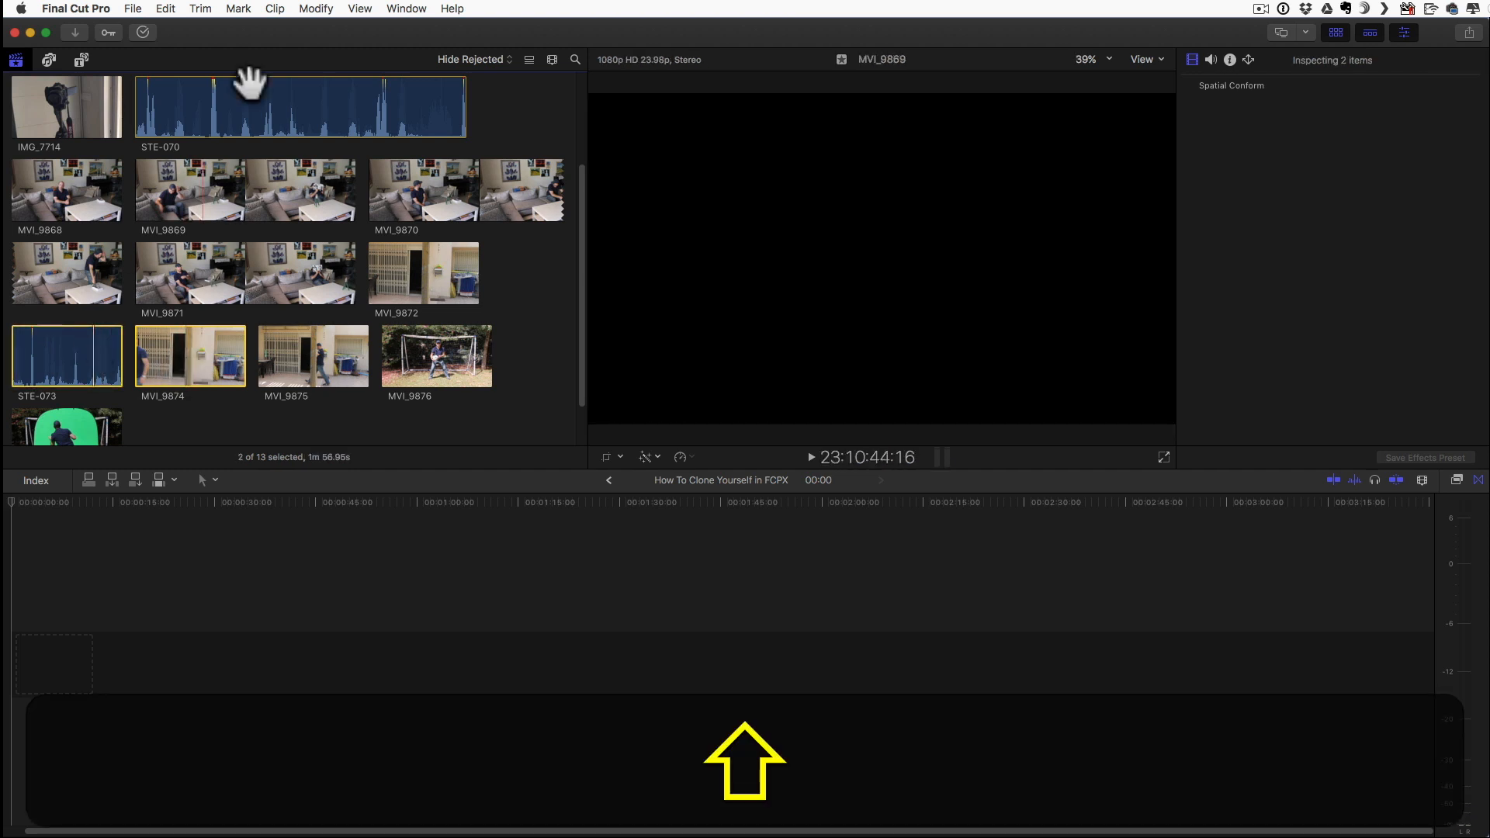
pyautogui.click(275, 8)
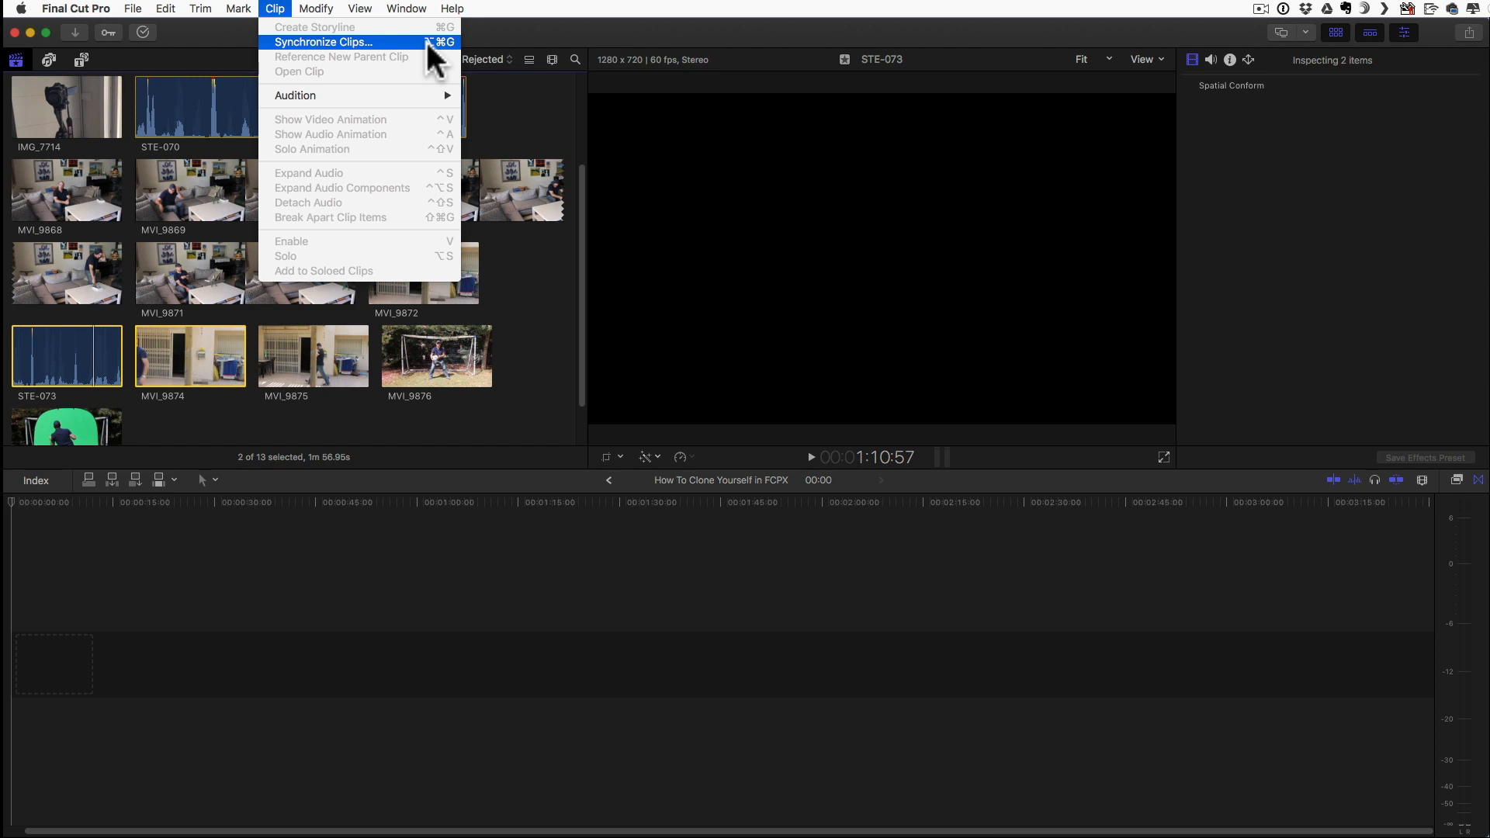
pyautogui.click(278, 10)
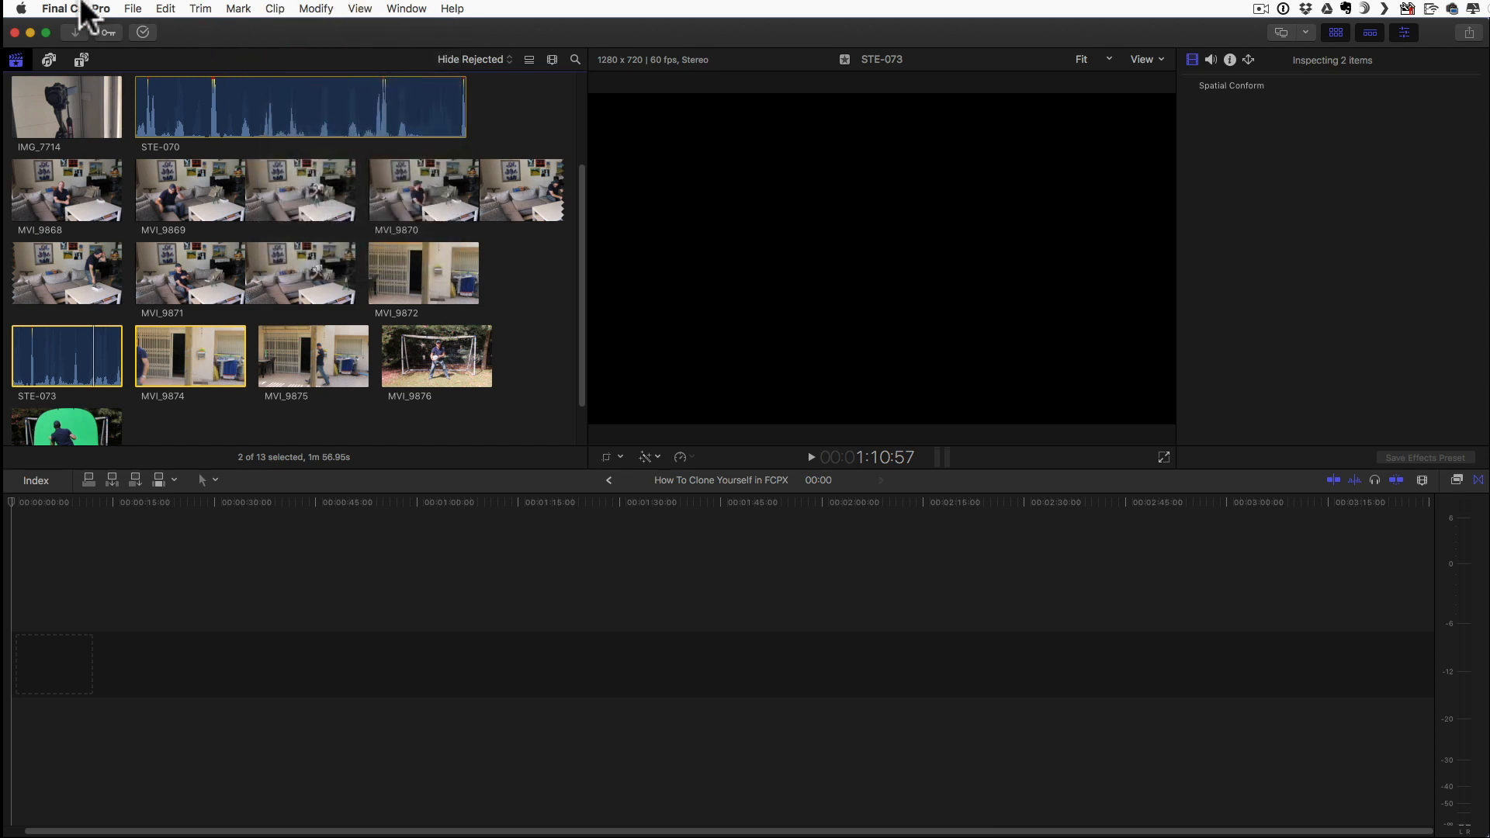
# Step: Open the Command Editor to customize the keyboard shortcuts
pyautogui.click(80, 9)
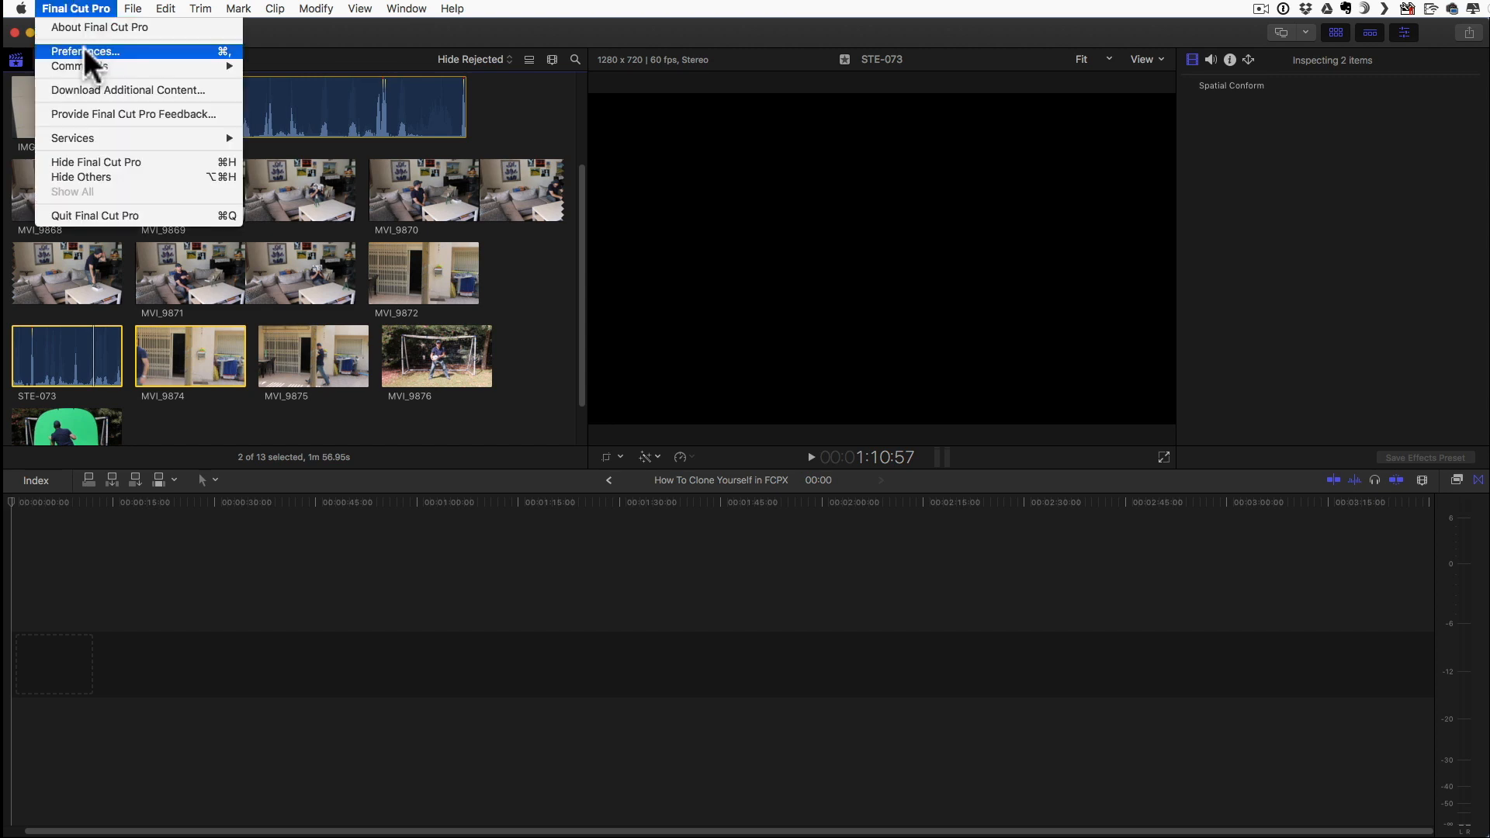
pyautogui.moveTo(85, 65)
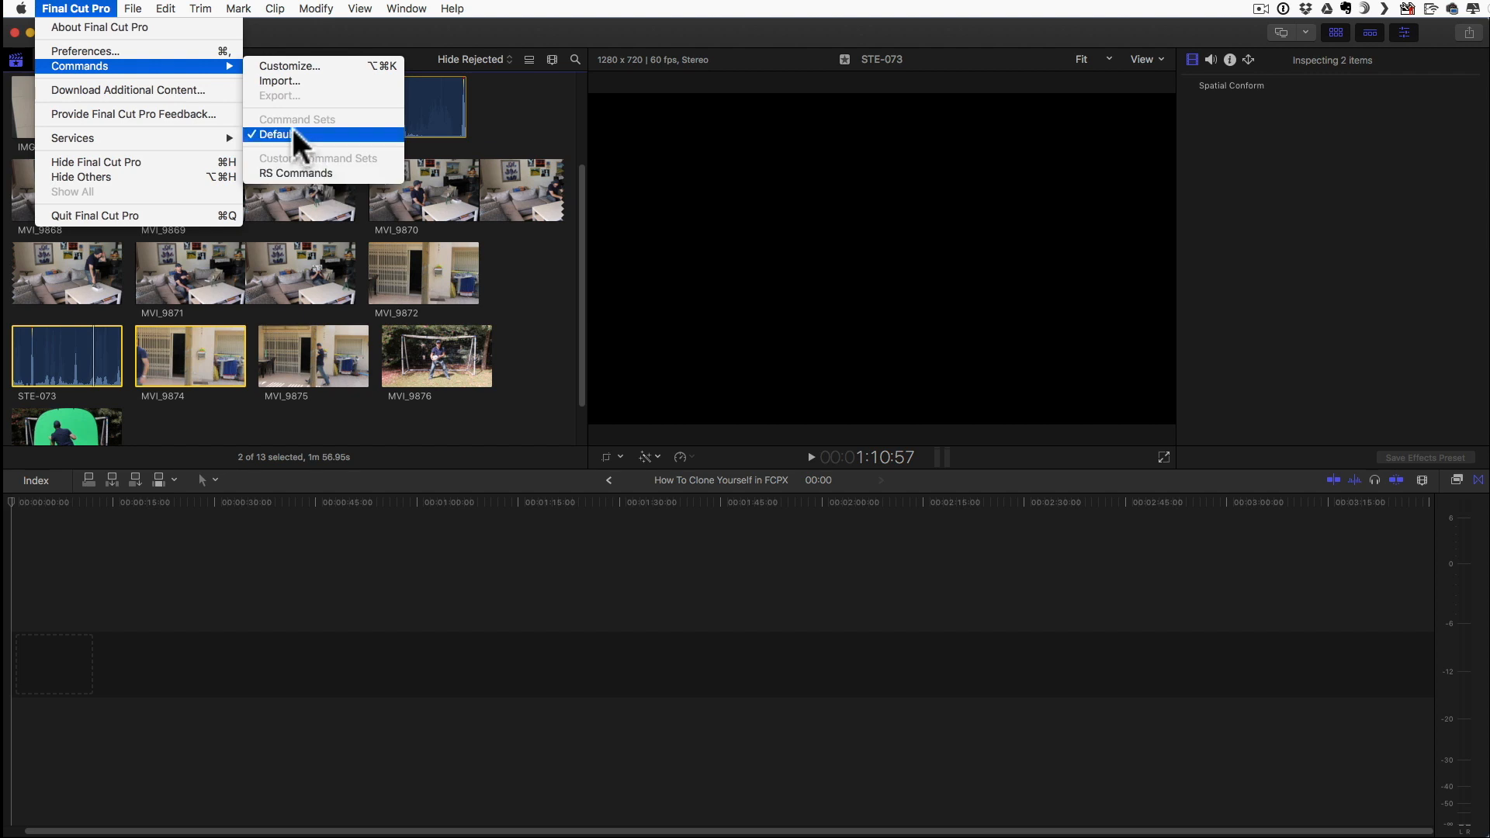
pyautogui.click(292, 65)
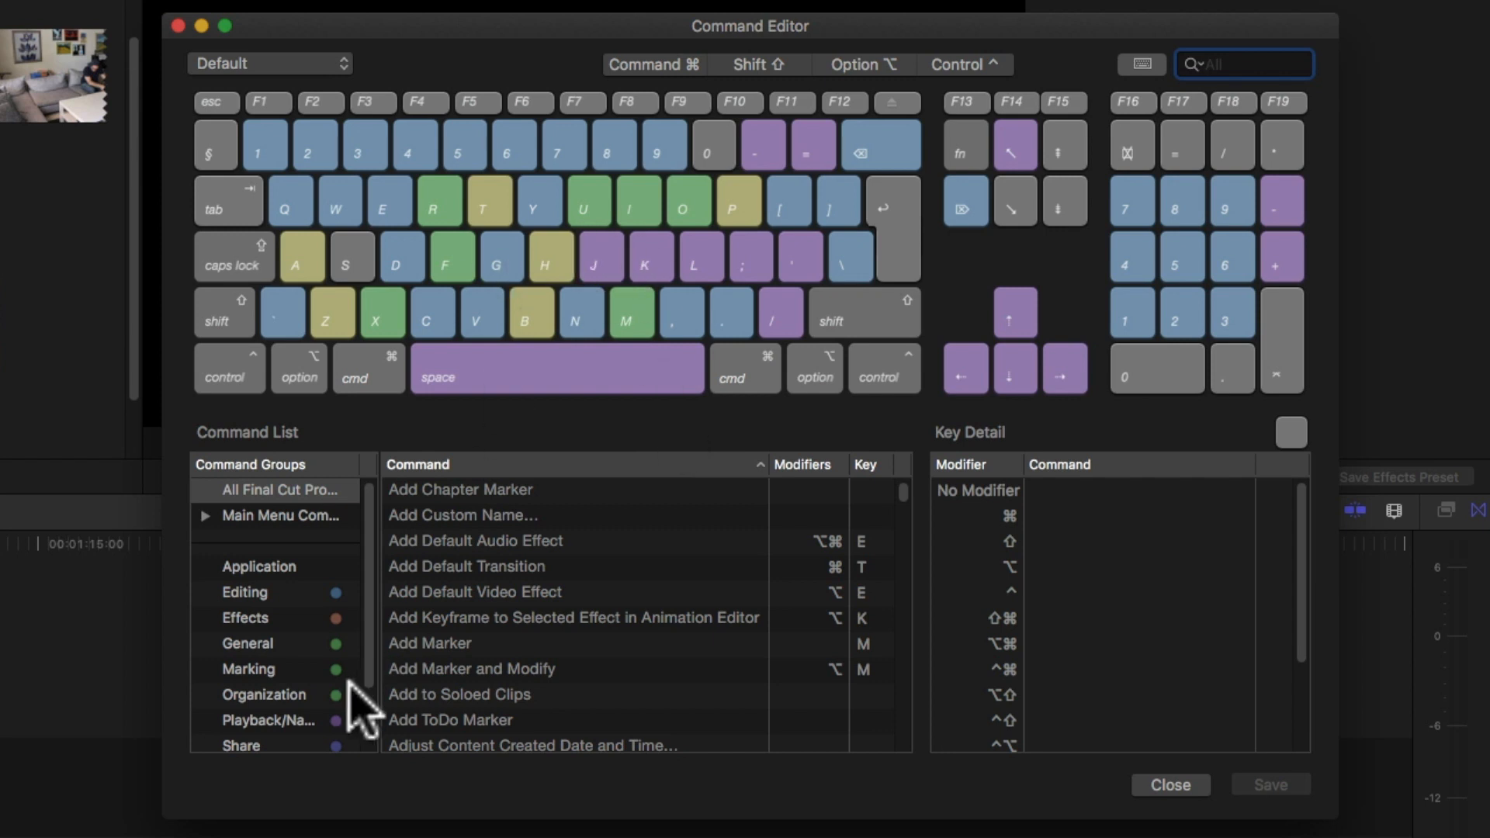
# Step: Review the commands in the Editing, Effects, General and Marking groups, ending on the full Final Cut Pro command list
pyautogui.scroll(-3, 289, 666)
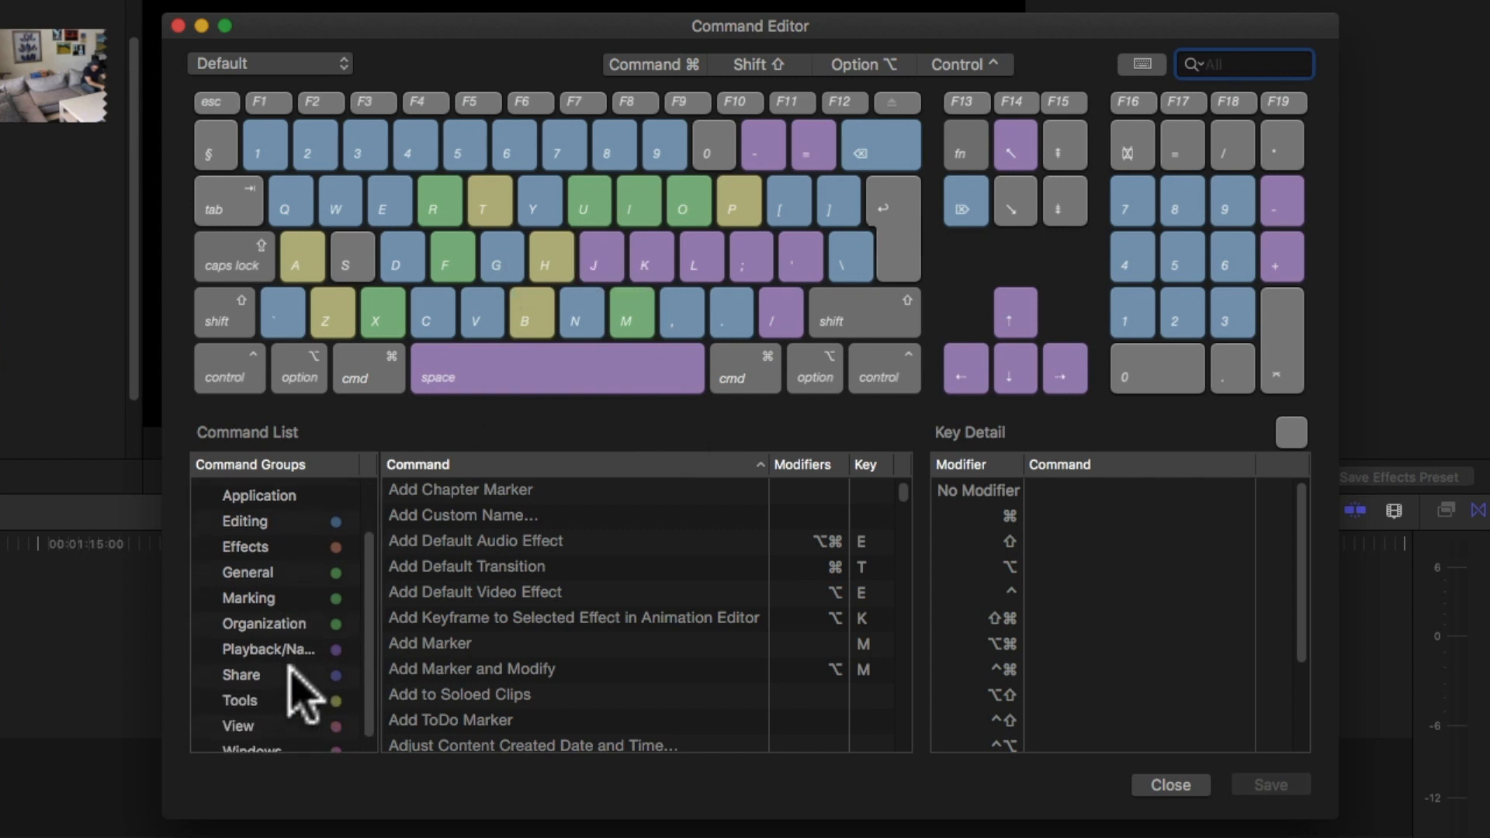
pyautogui.click(250, 511)
pyautogui.click(249, 538)
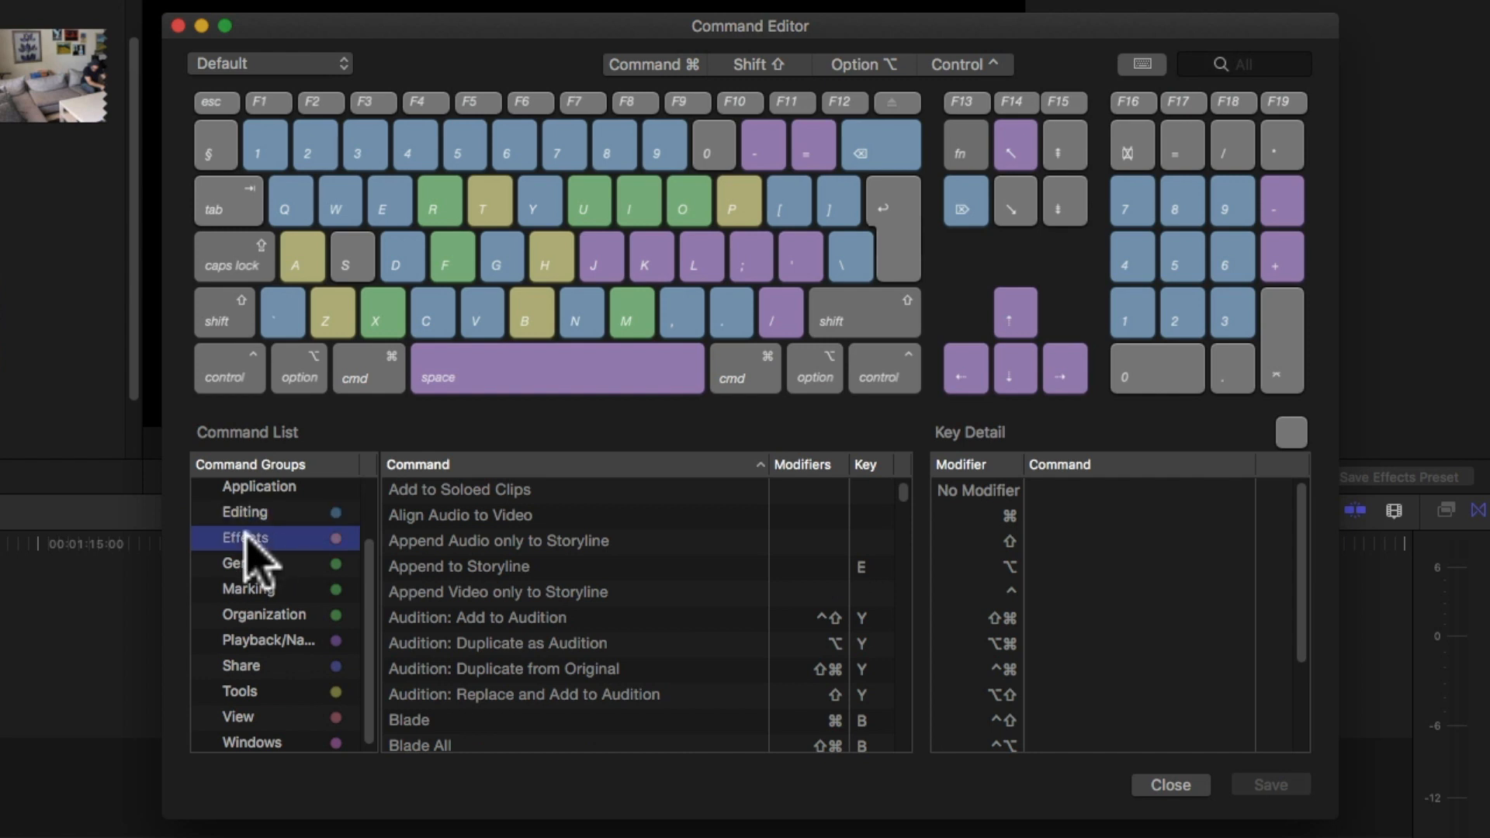
pyautogui.click(253, 562)
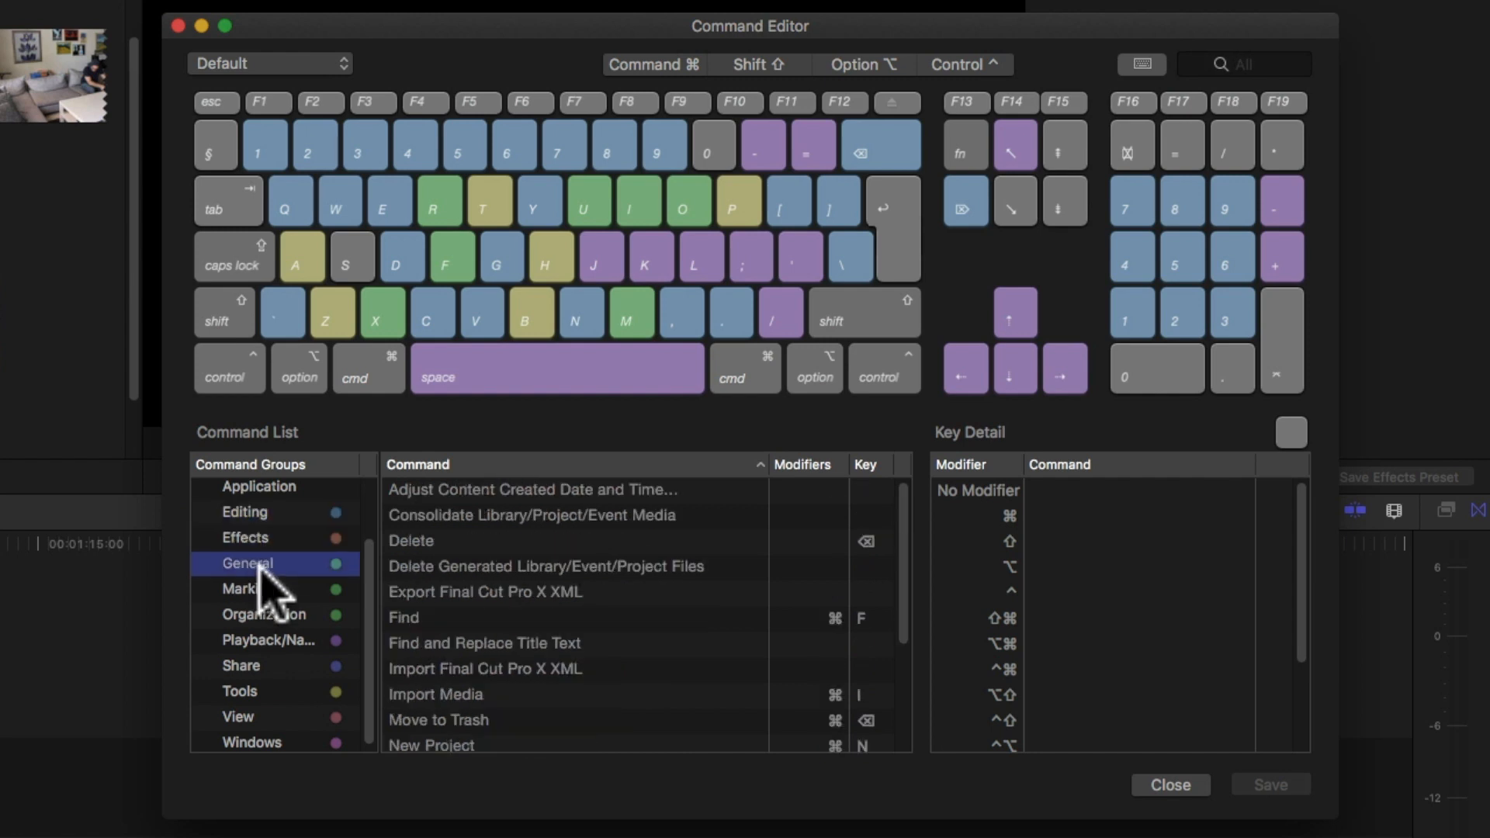
pyautogui.click(239, 589)
pyautogui.scroll(3, 247, 602)
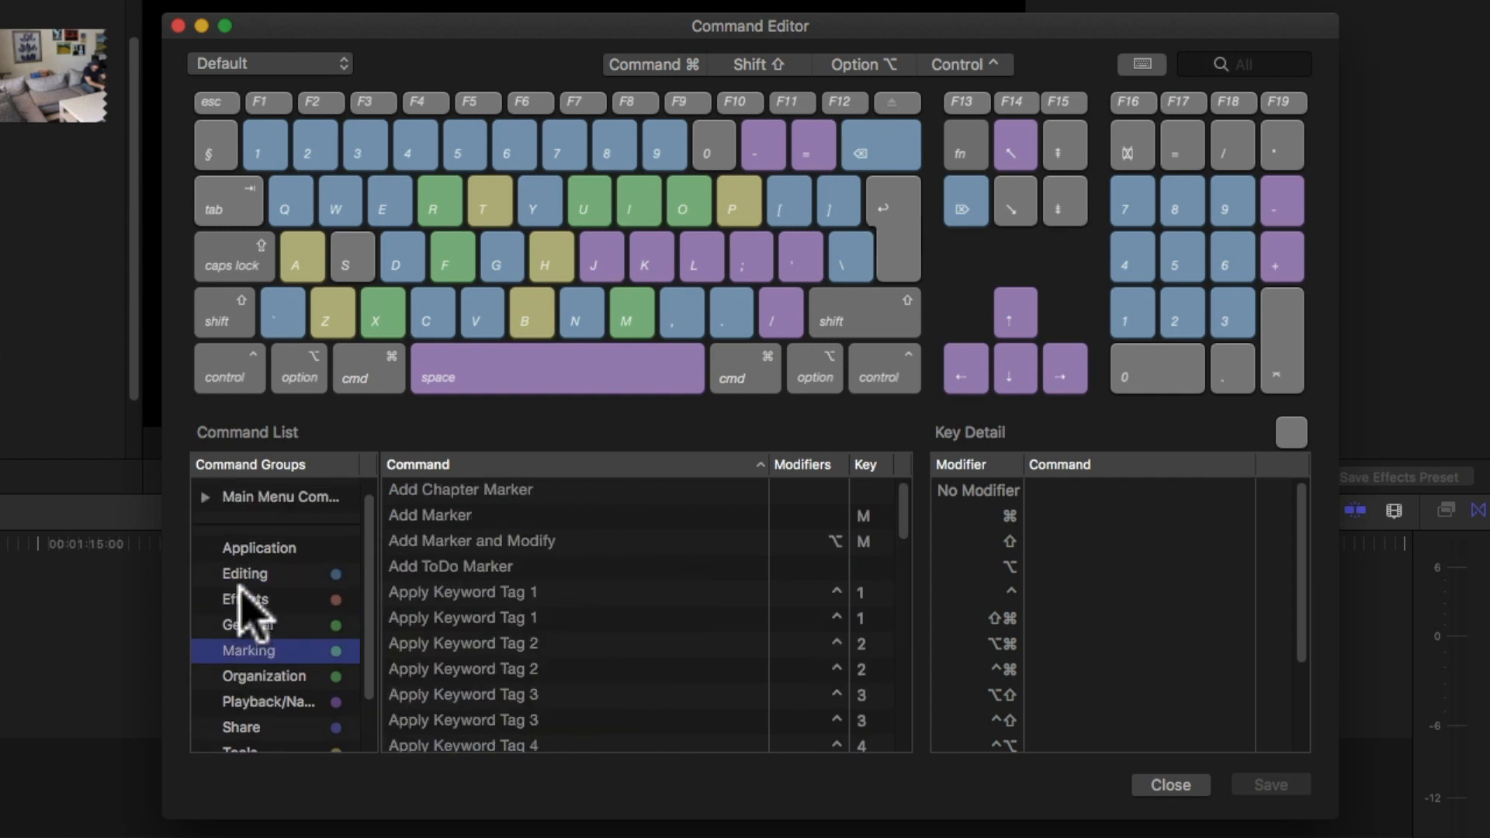
pyautogui.click(260, 490)
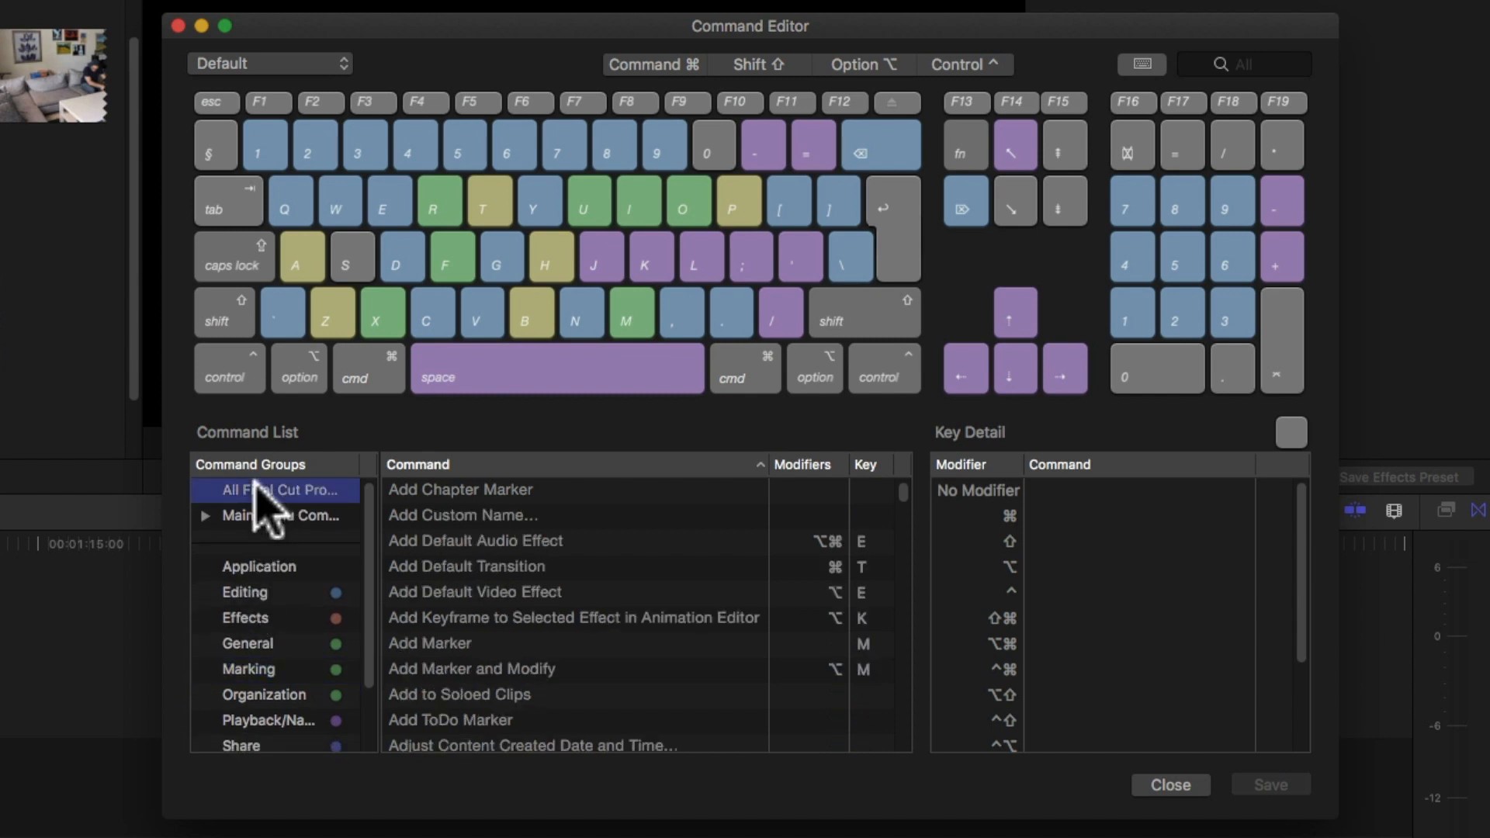
# Step: Expand the main menu command groups, list the Clip Menu commands and view the description of Open Clip
pyautogui.click(205, 515)
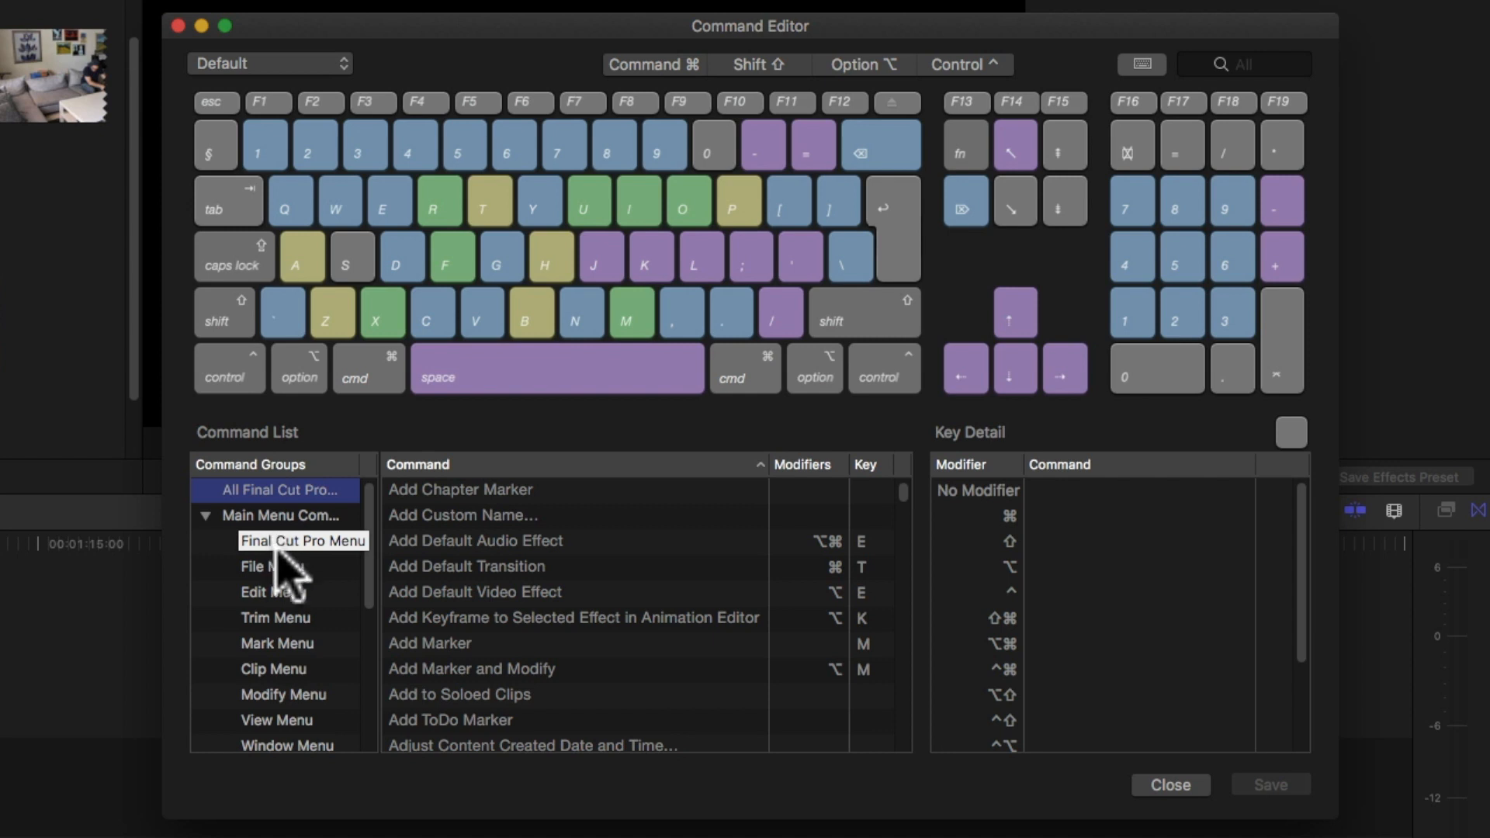
pyautogui.click(260, 667)
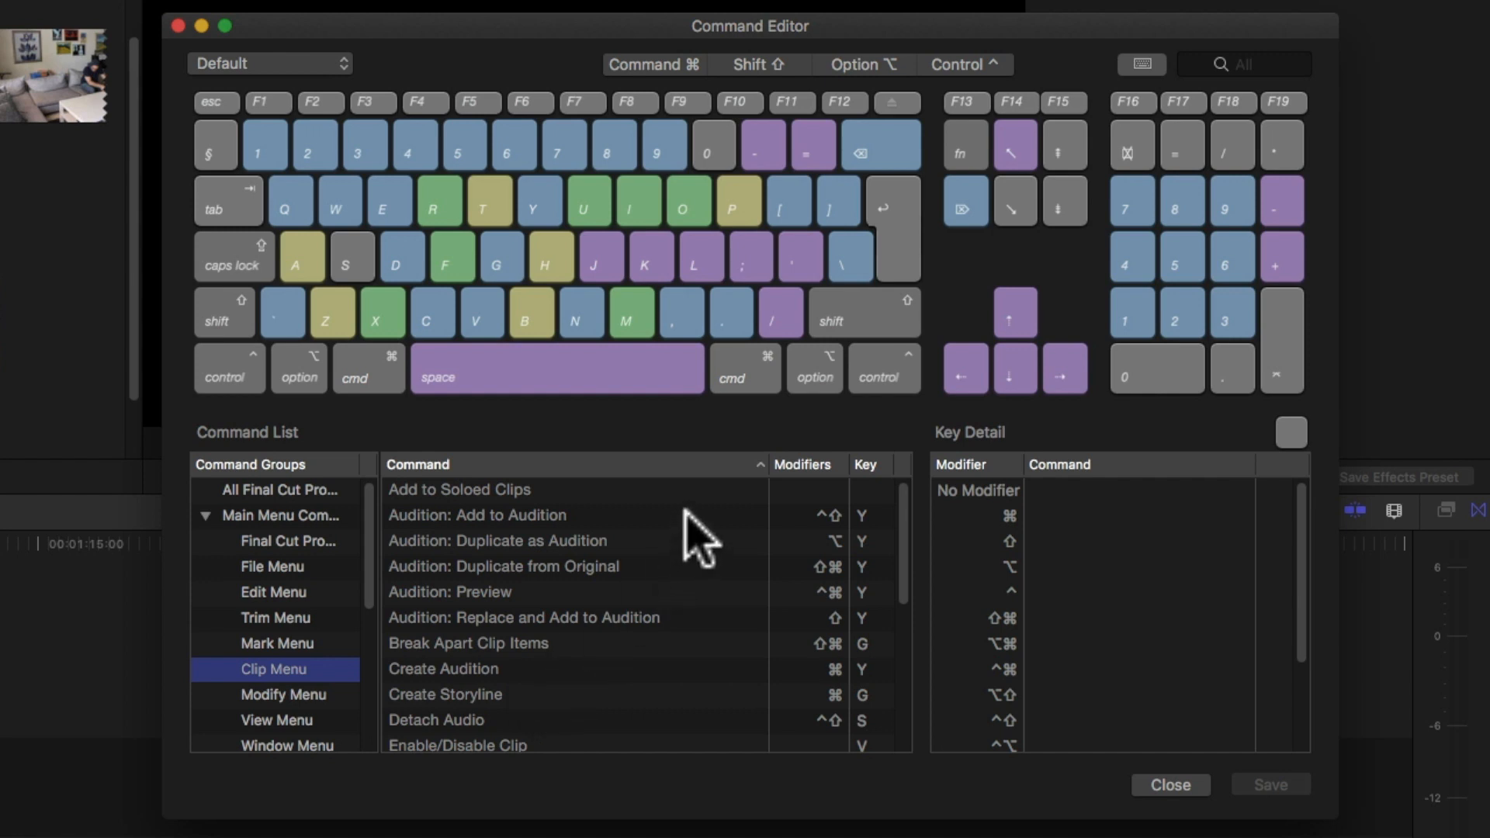
pyautogui.scroll(-5, 615, 713)
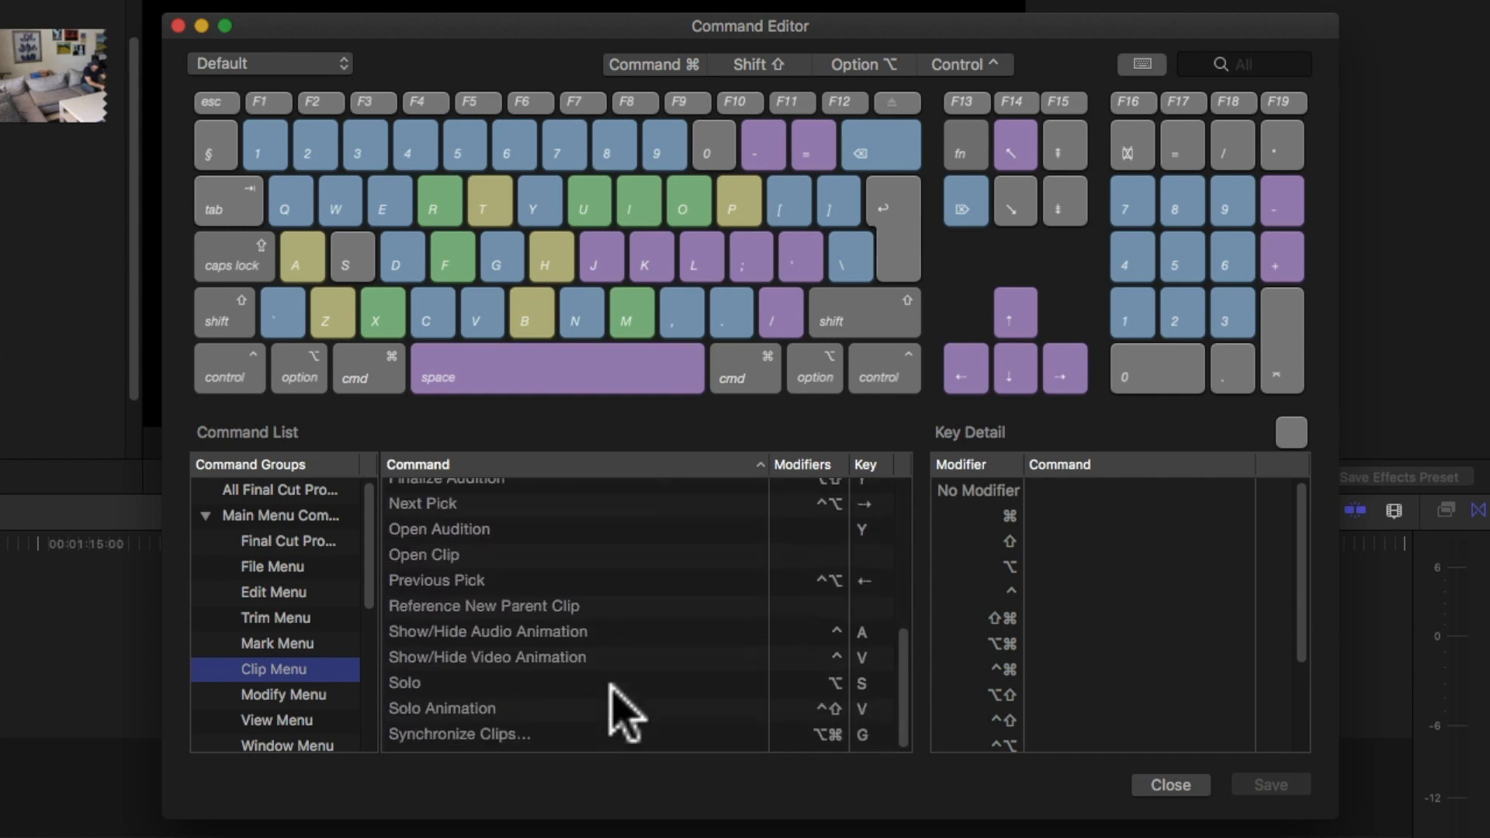
pyautogui.scroll(2, 615, 708)
pyautogui.click(435, 631)
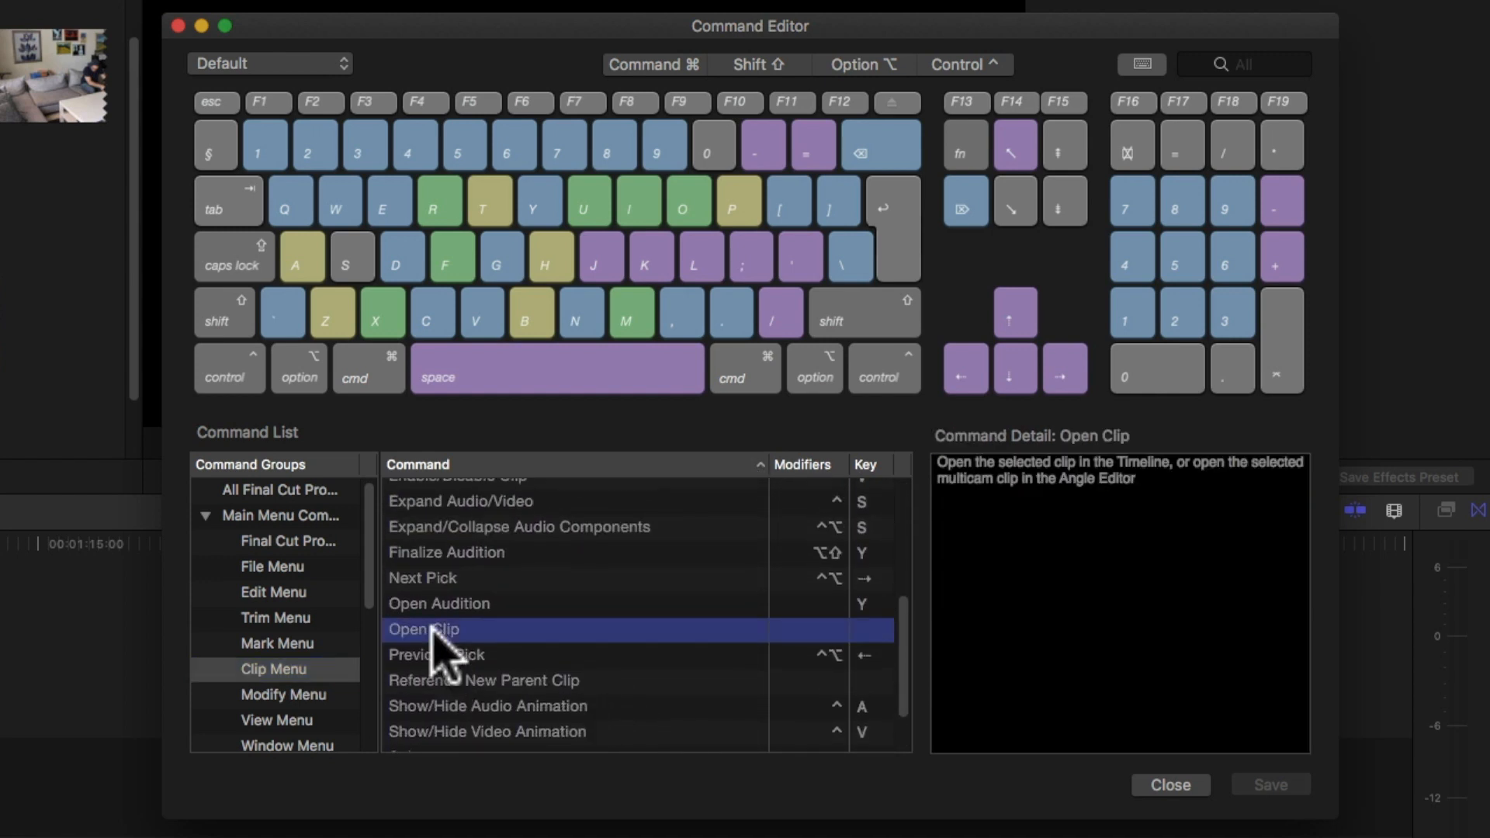
# Step: Filter the Clip Menu commands by "open" and select Open Clip
pyautogui.click(1257, 64)
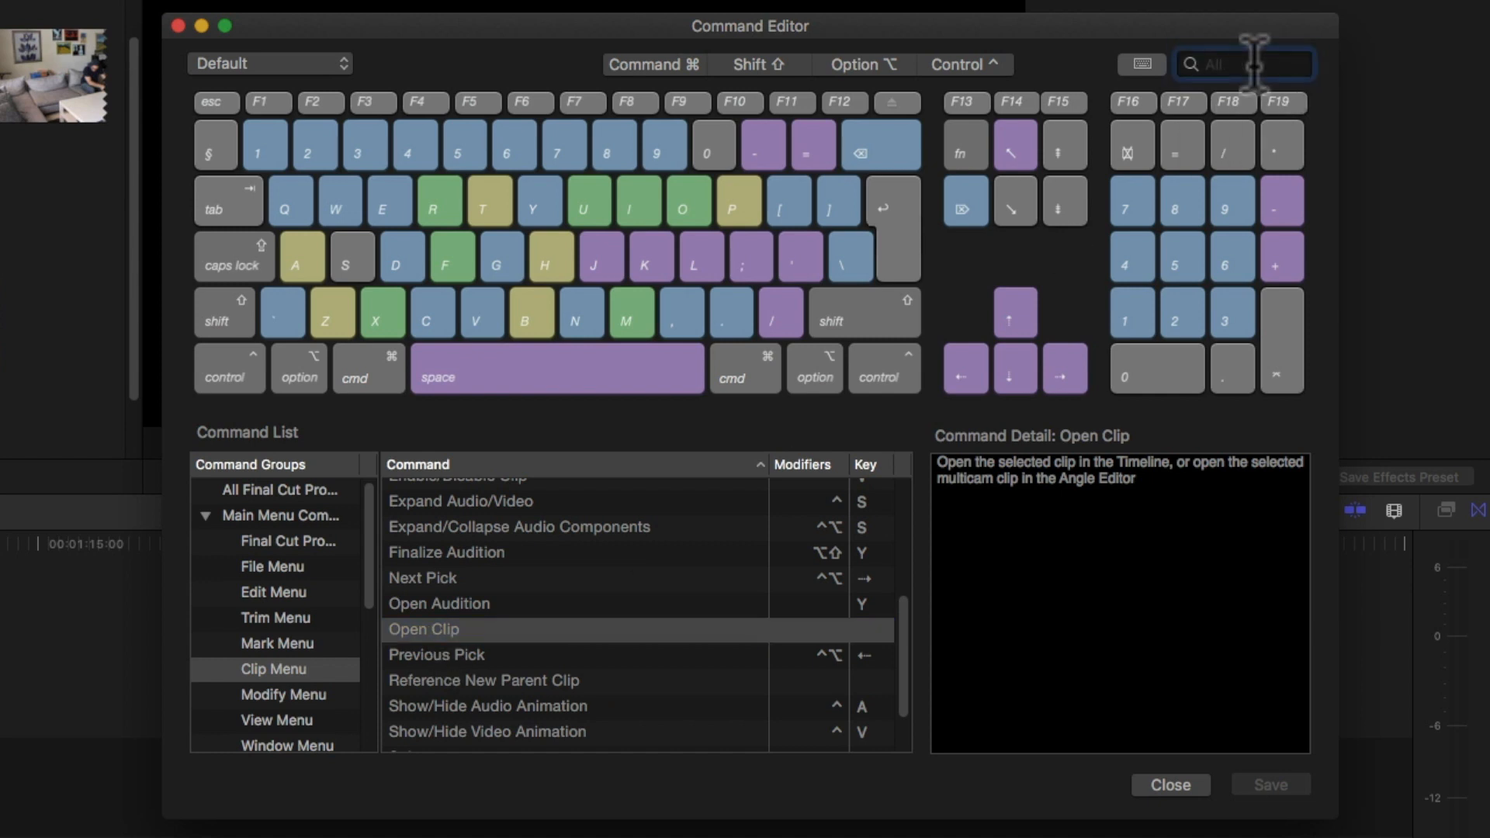
pyautogui.write('op')
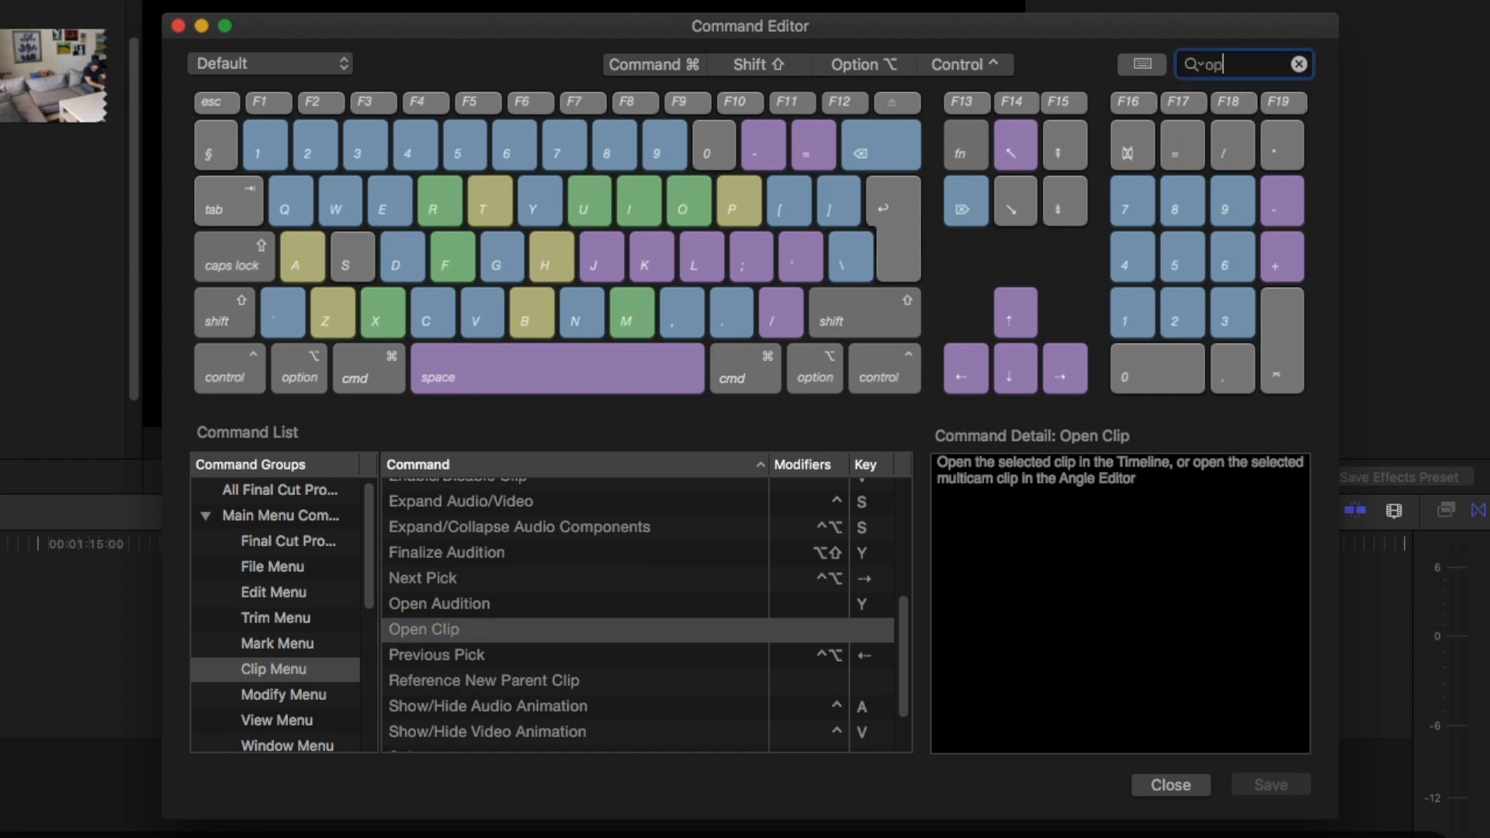
pyautogui.write('en')
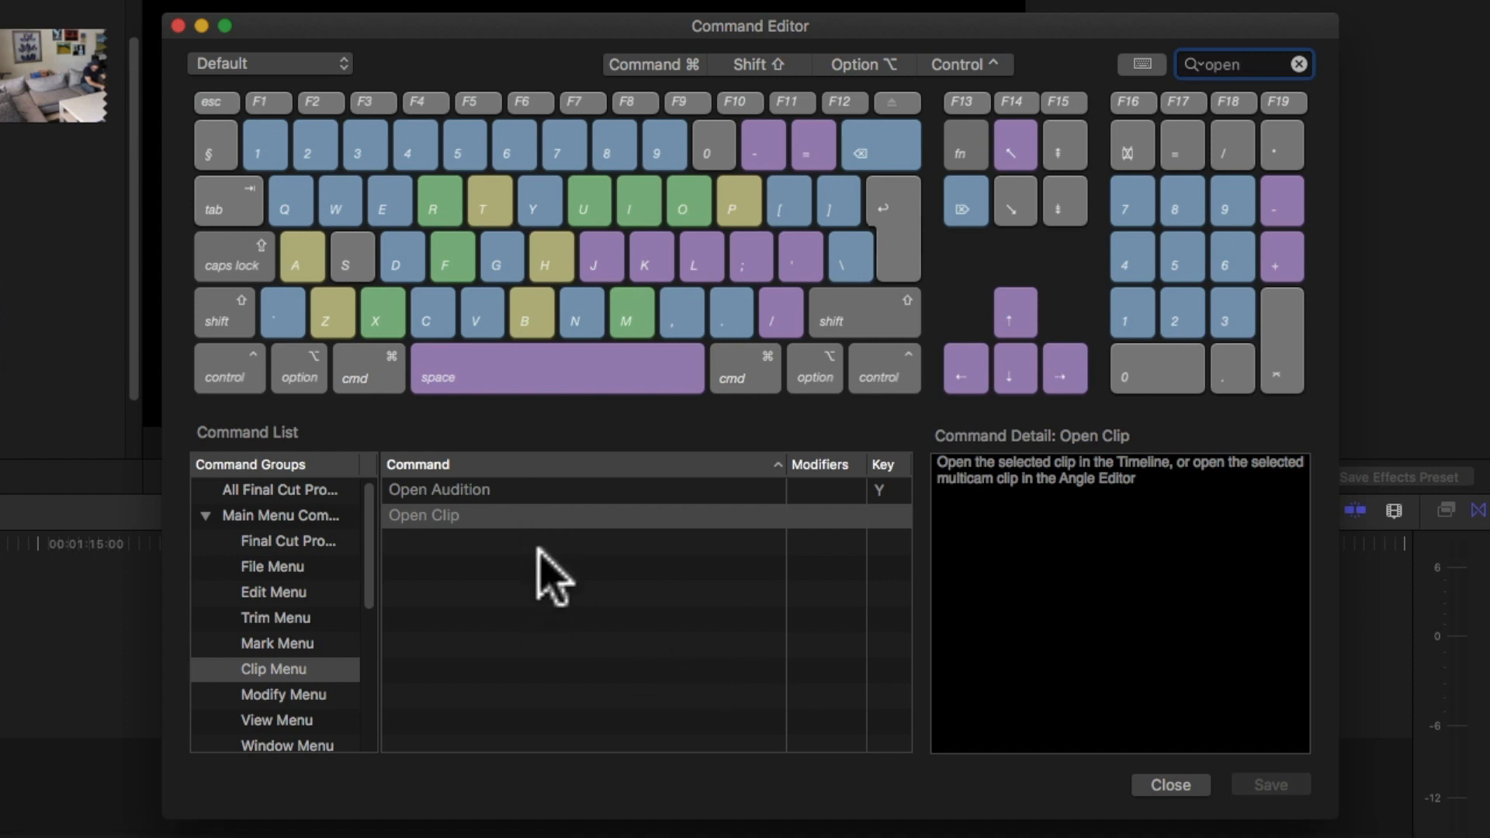
pyautogui.click(596, 517)
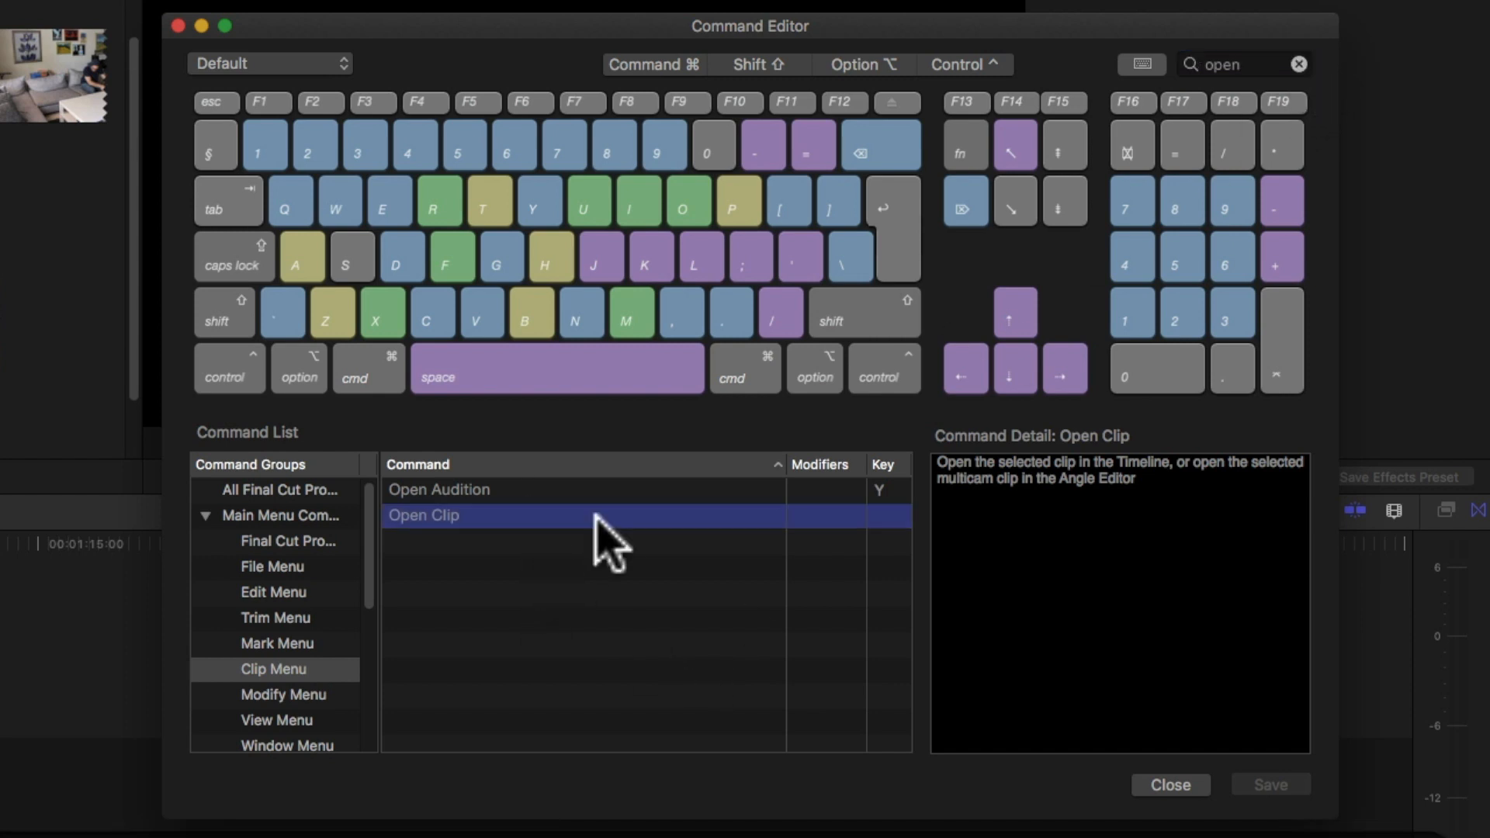
# Step: Copy the Default command set as "example set" and assign Option-Command-O to Open Clip
pyautogui.press('alt+super+o')
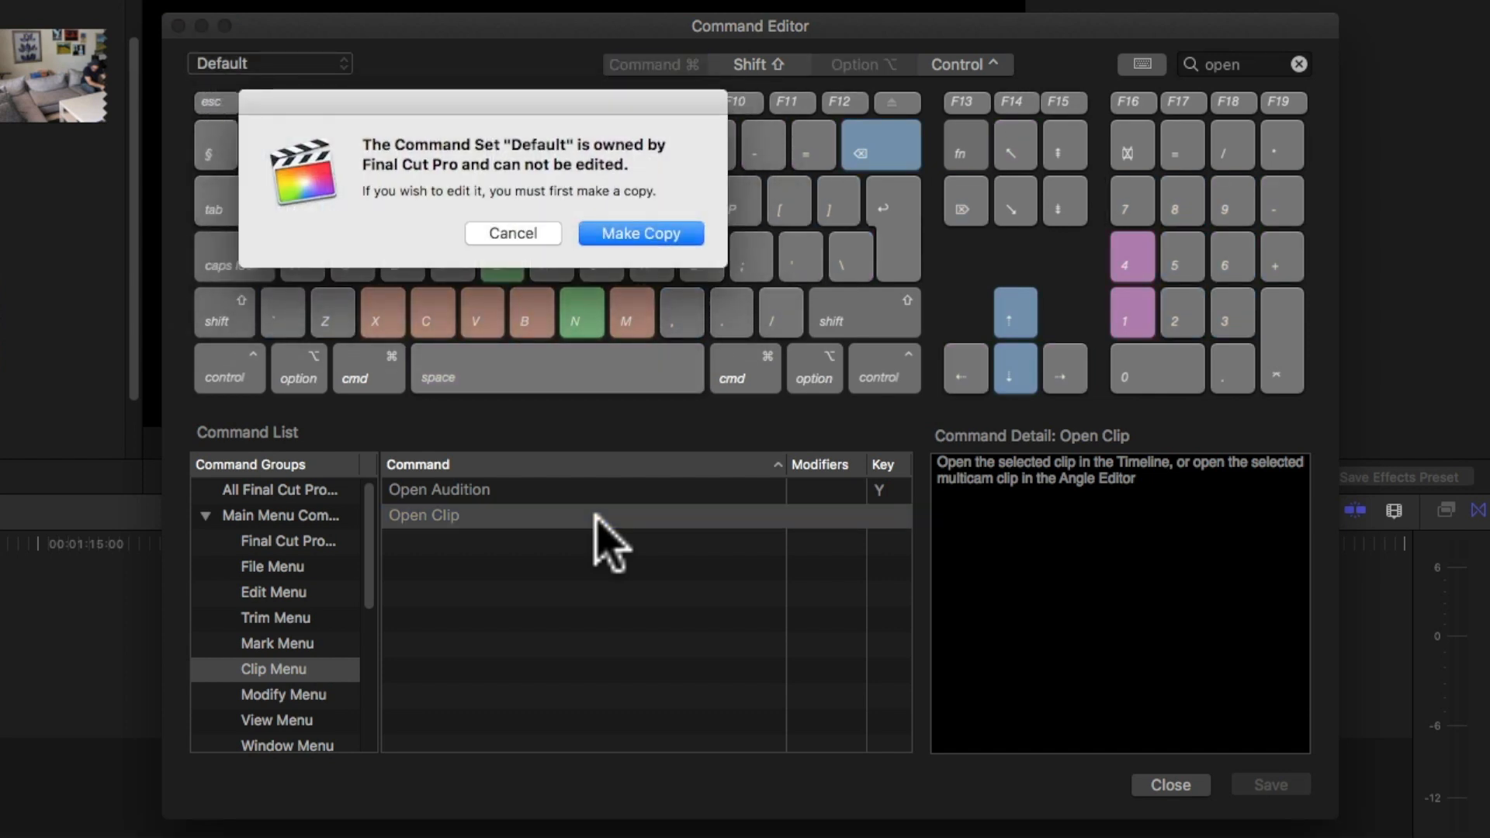
pyautogui.click(638, 231)
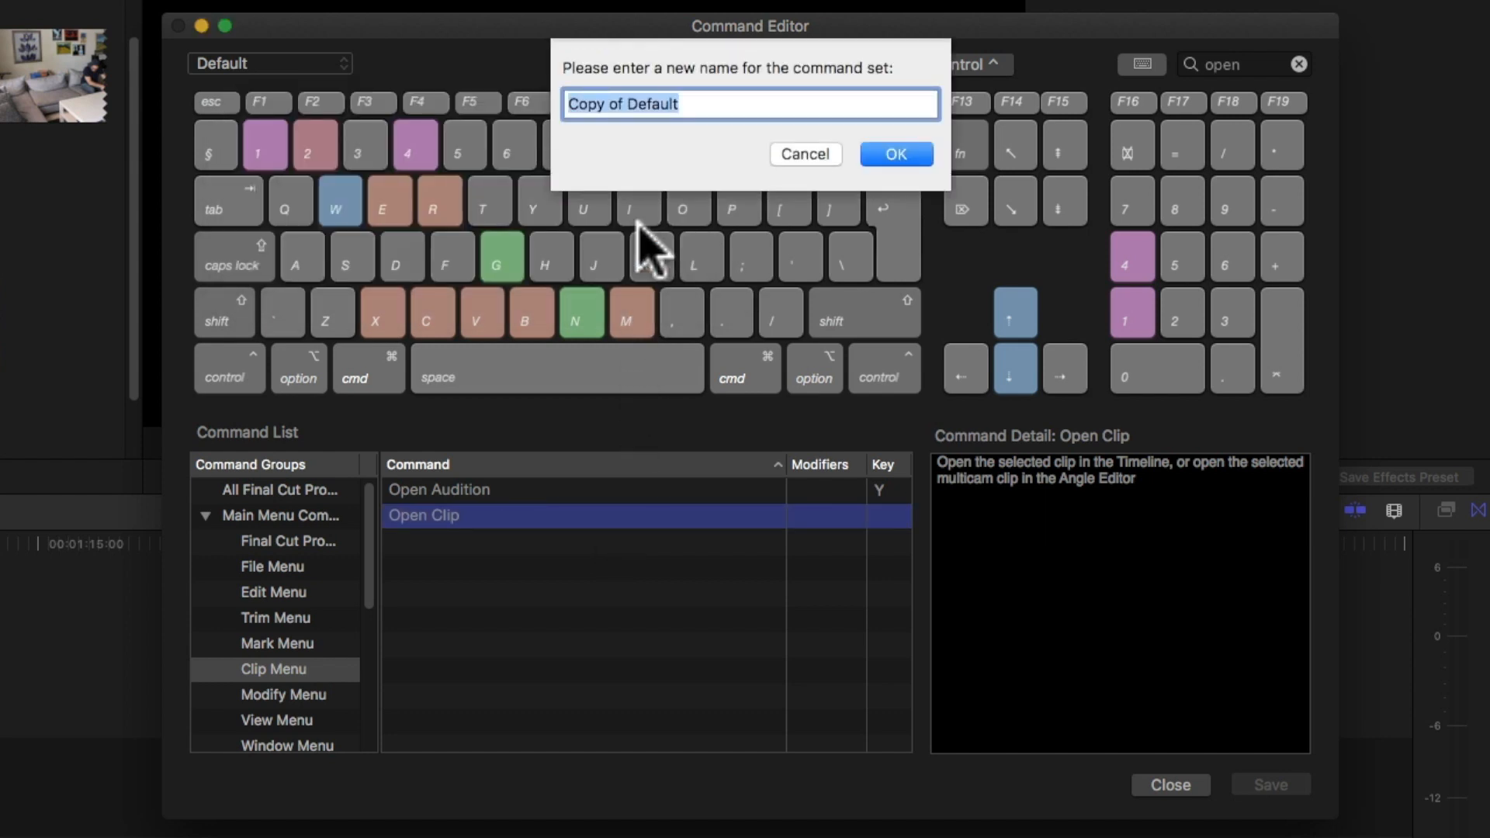
pyautogui.write('example set')
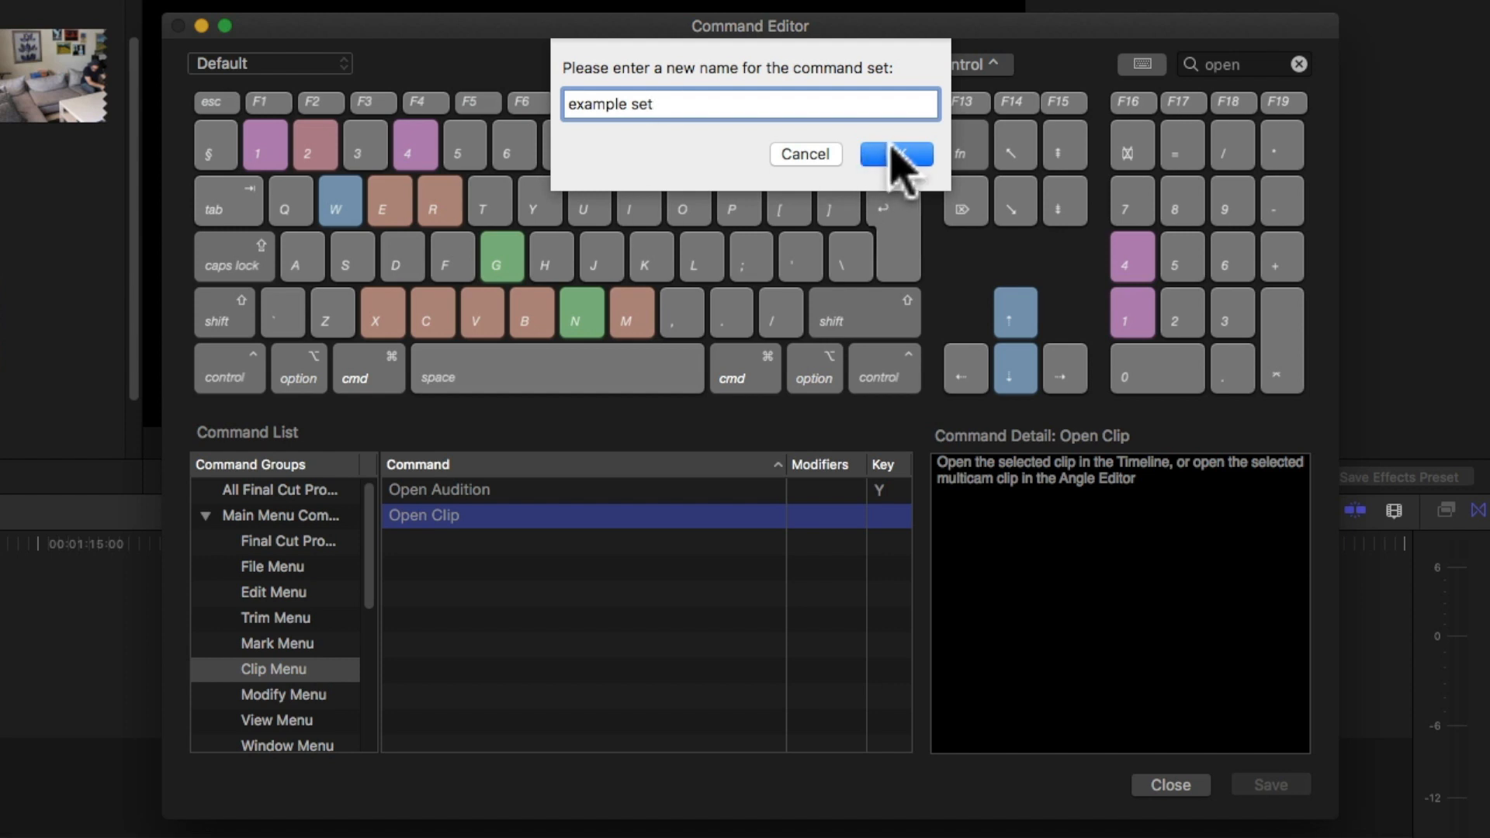
pyautogui.click(900, 155)
pyautogui.press('super+alt+o')
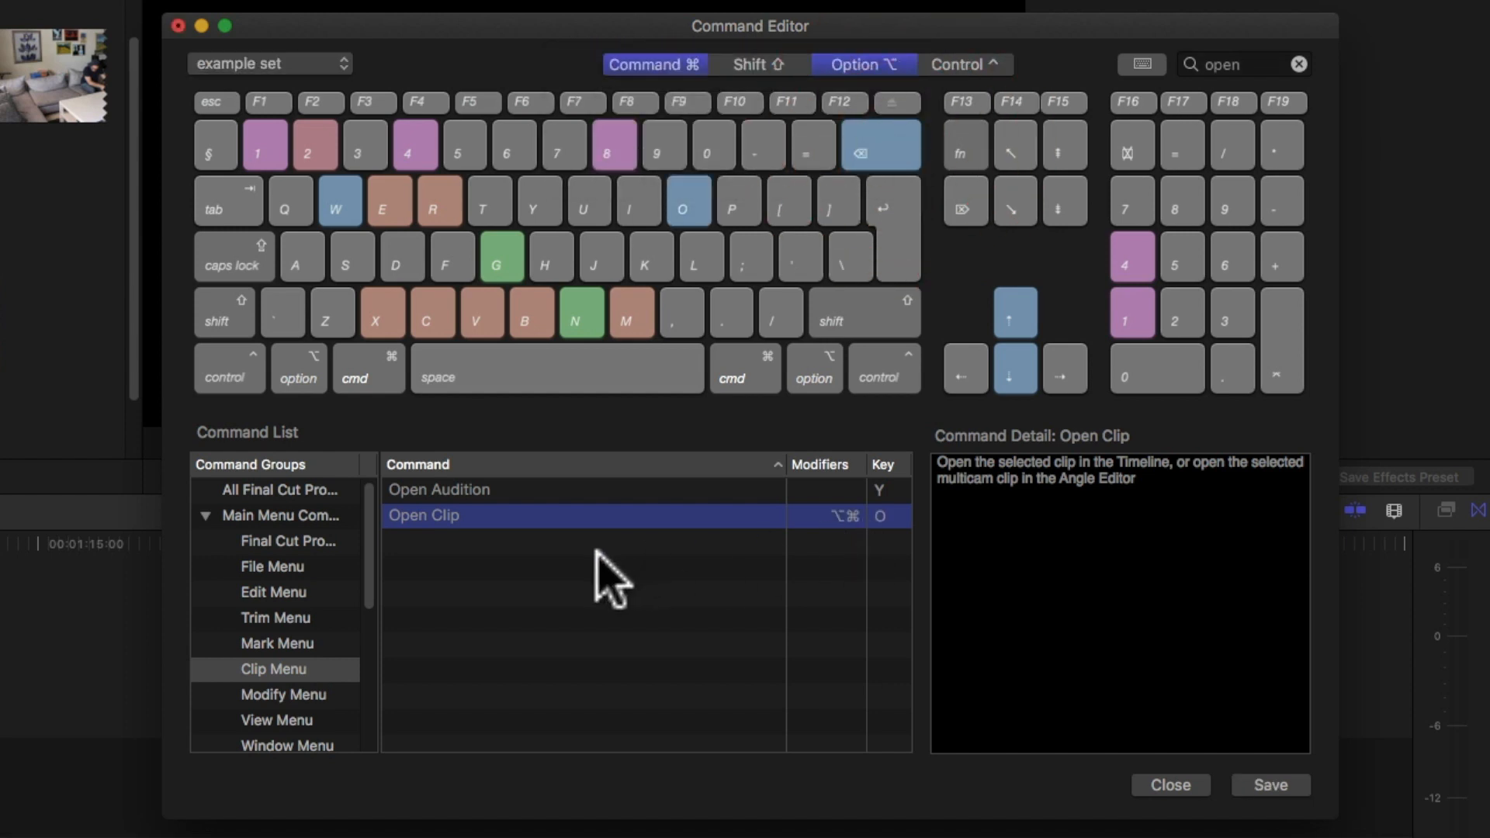
# Step: Examine which keys are assigned with the Command, Shift, Option and Control modifiers, including Shift-Option and Control-Command combinations
pyautogui.press('super')
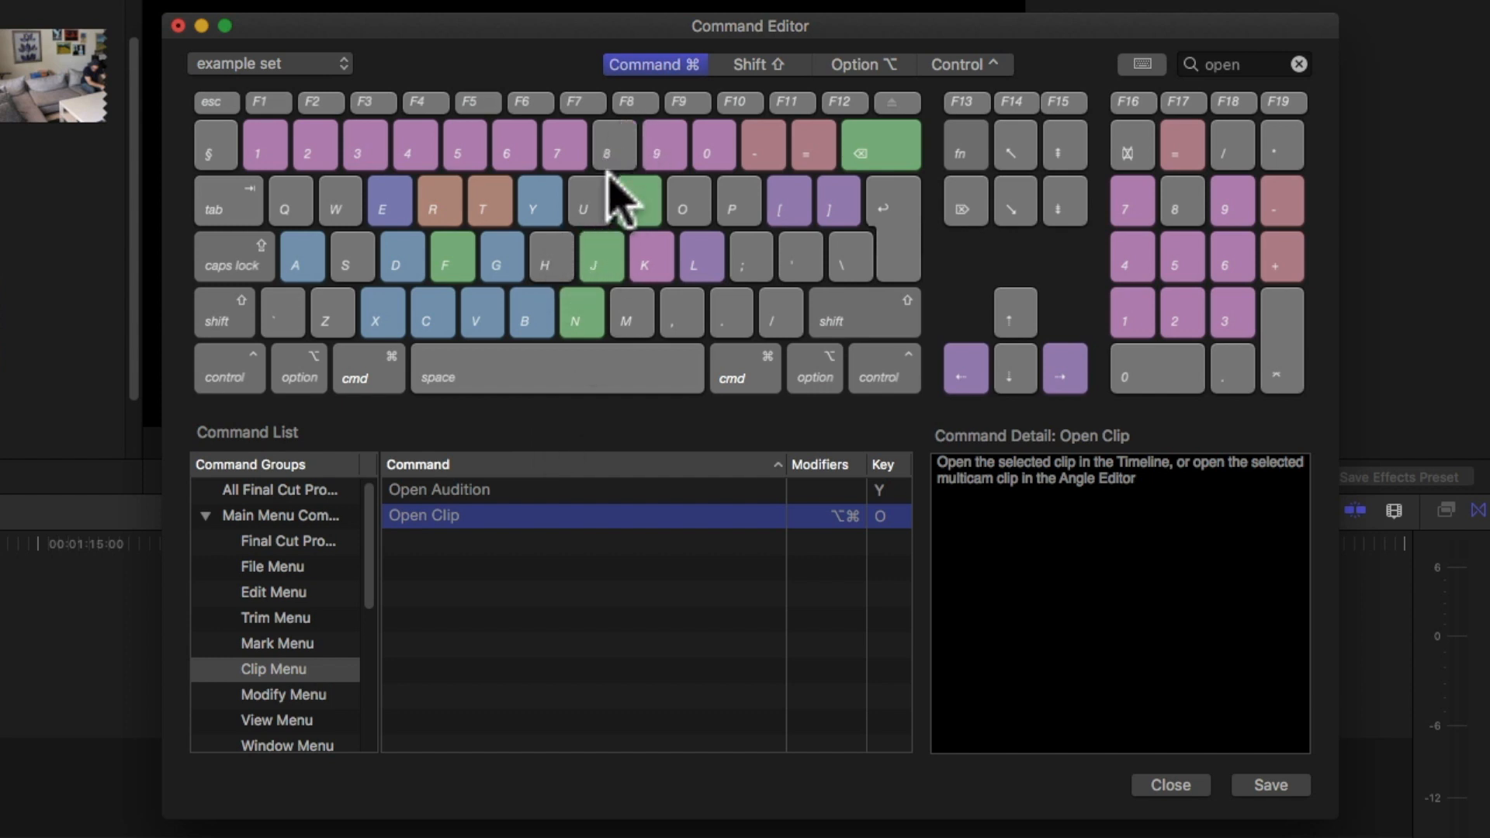
pyautogui.click(644, 64)
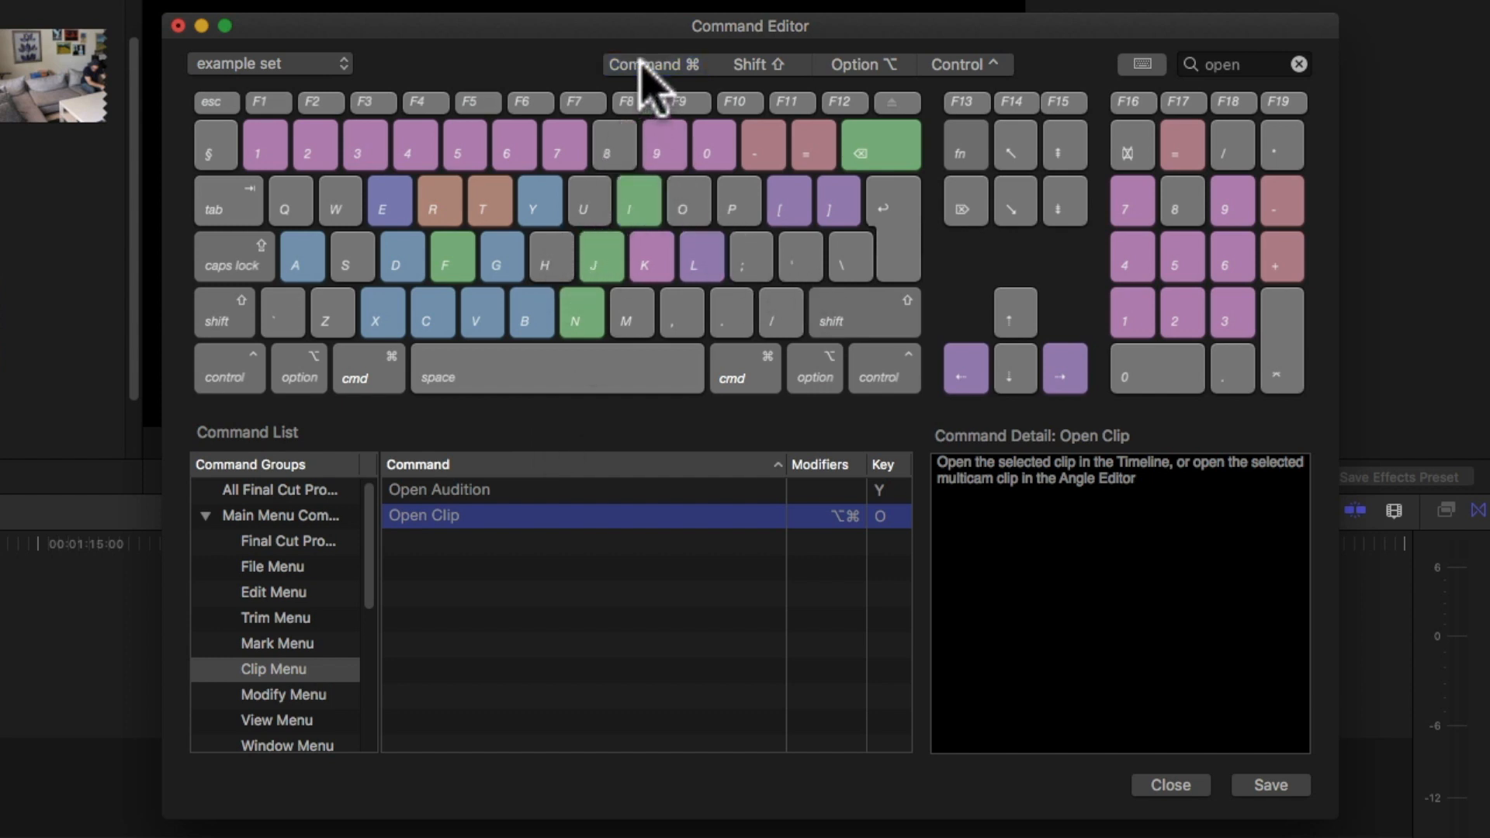
pyautogui.click(759, 65)
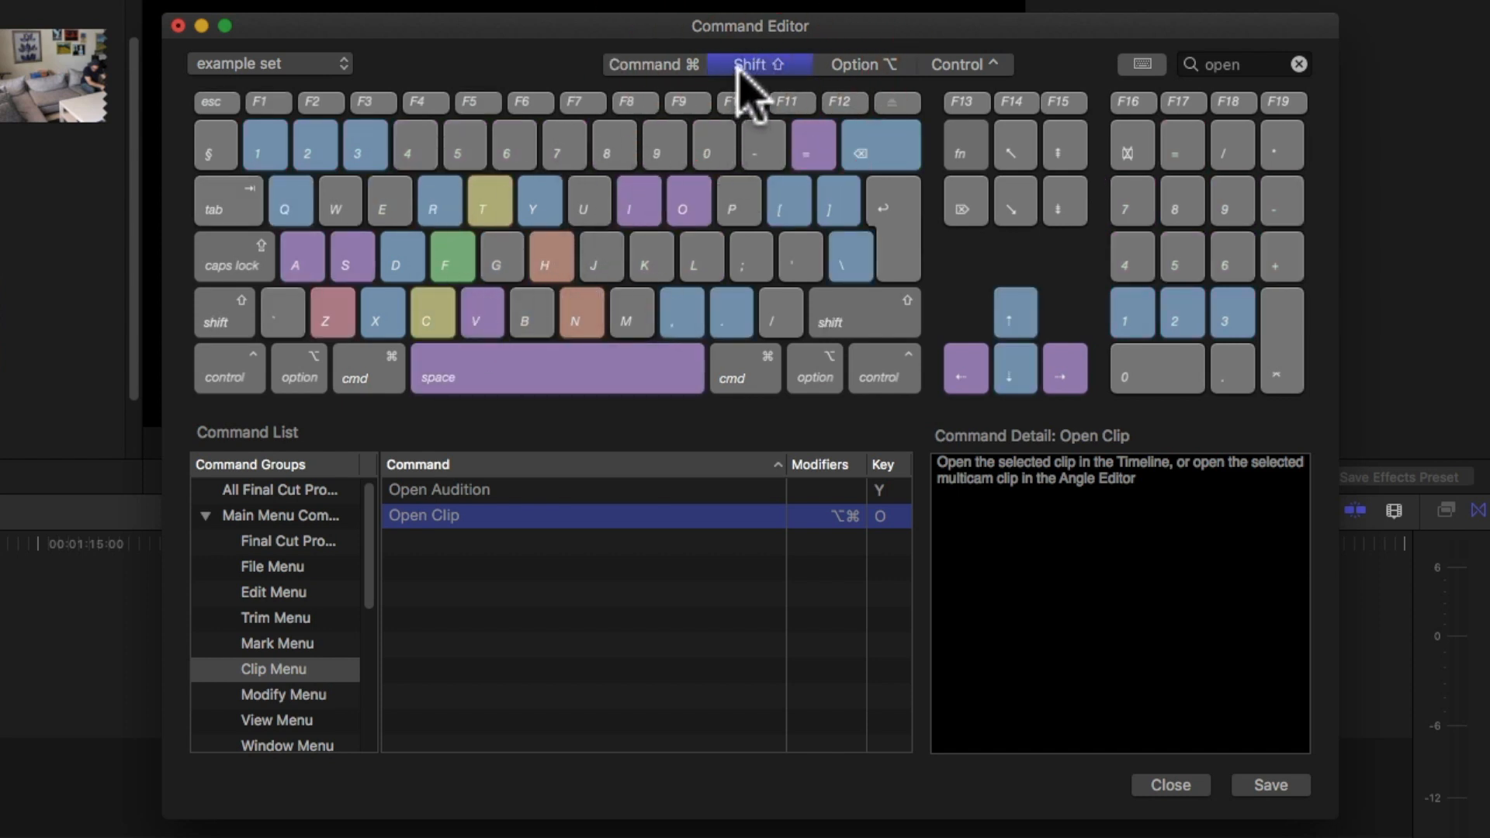
pyautogui.click(858, 68)
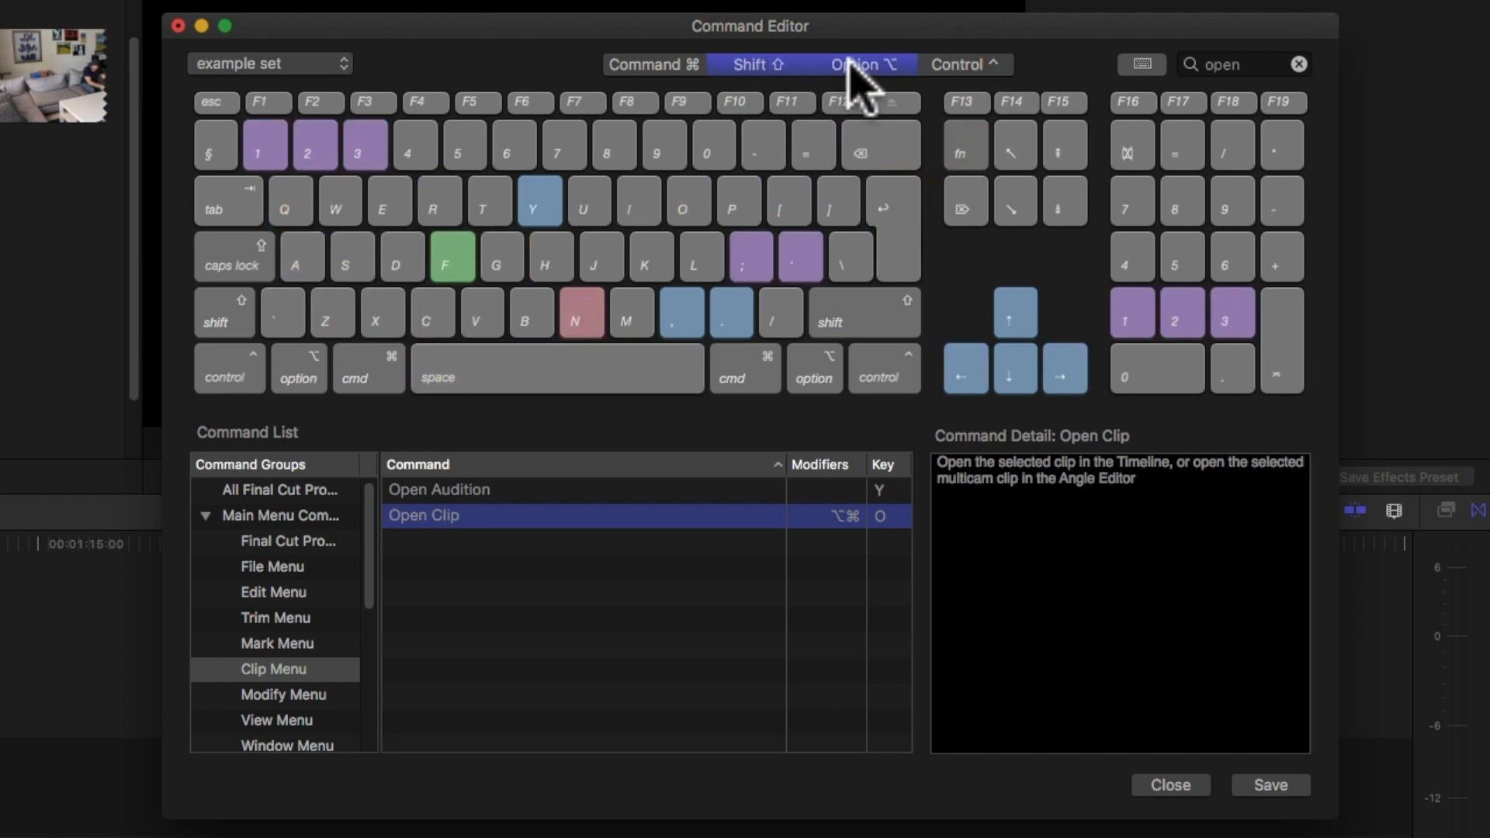
pyautogui.click(757, 66)
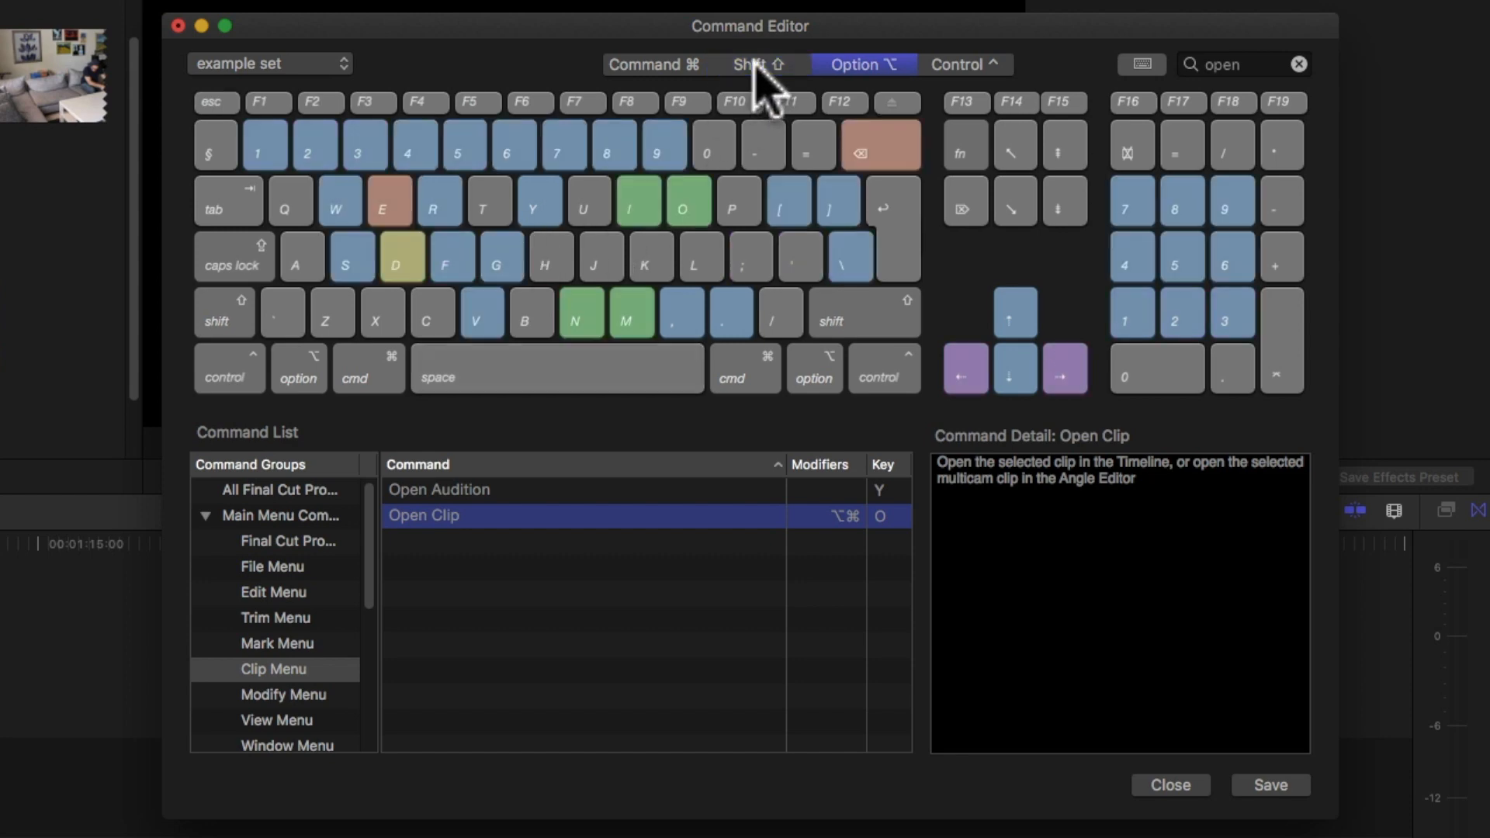
pyautogui.click(869, 66)
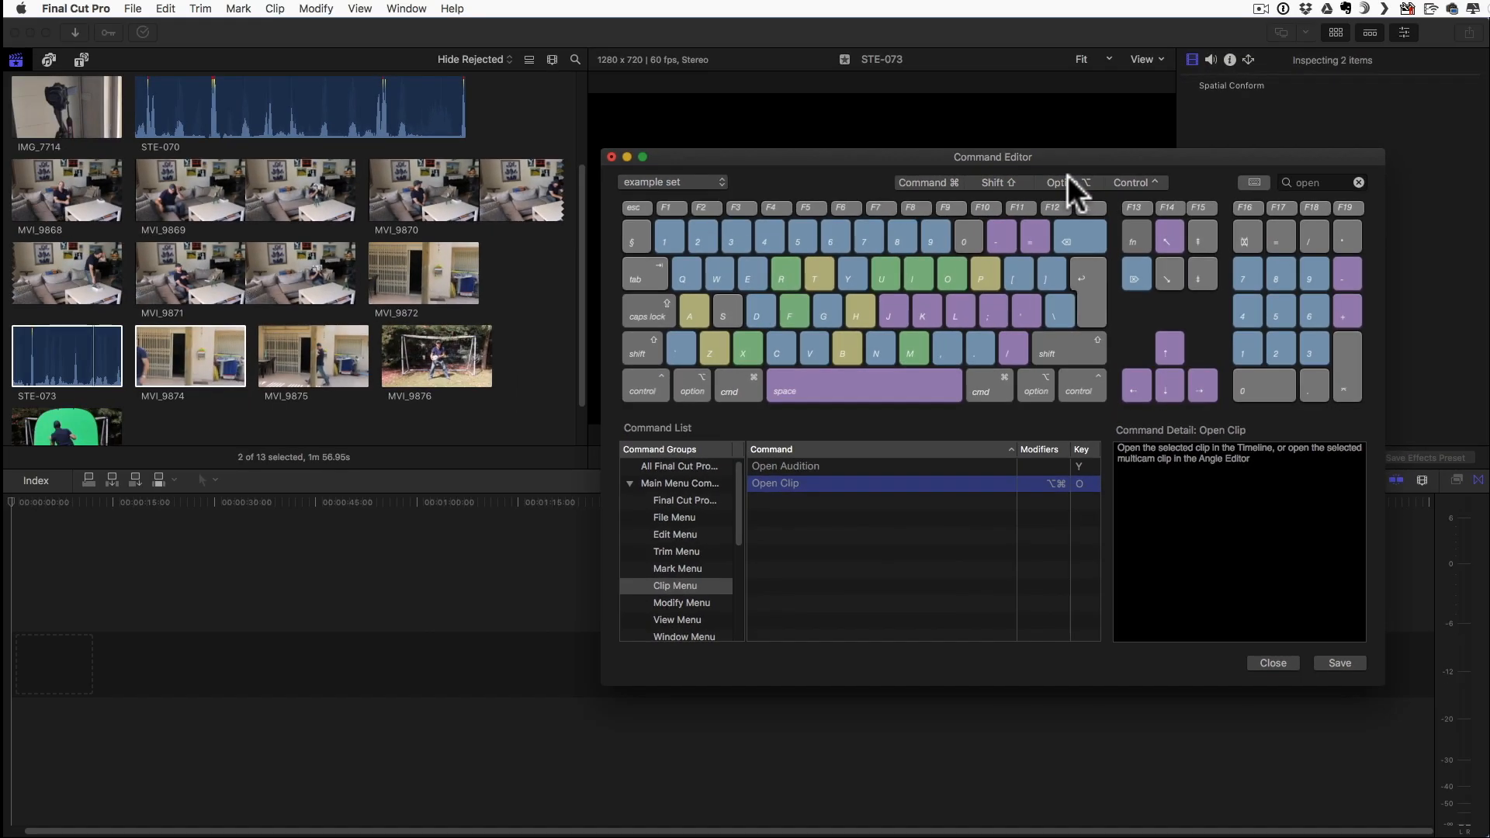
pyautogui.press('ctrl')
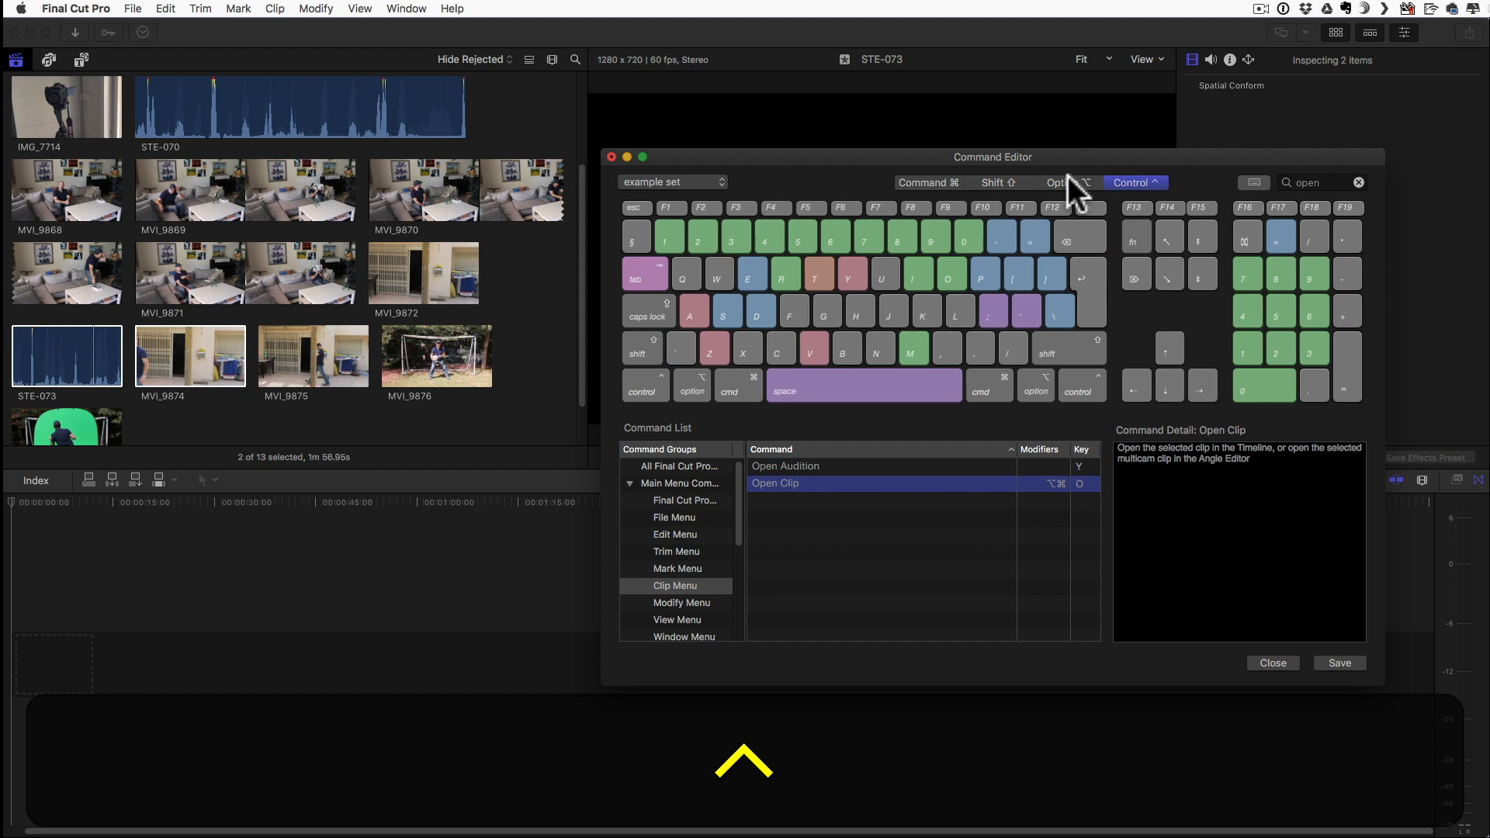
pyautogui.press('ctrl+super')
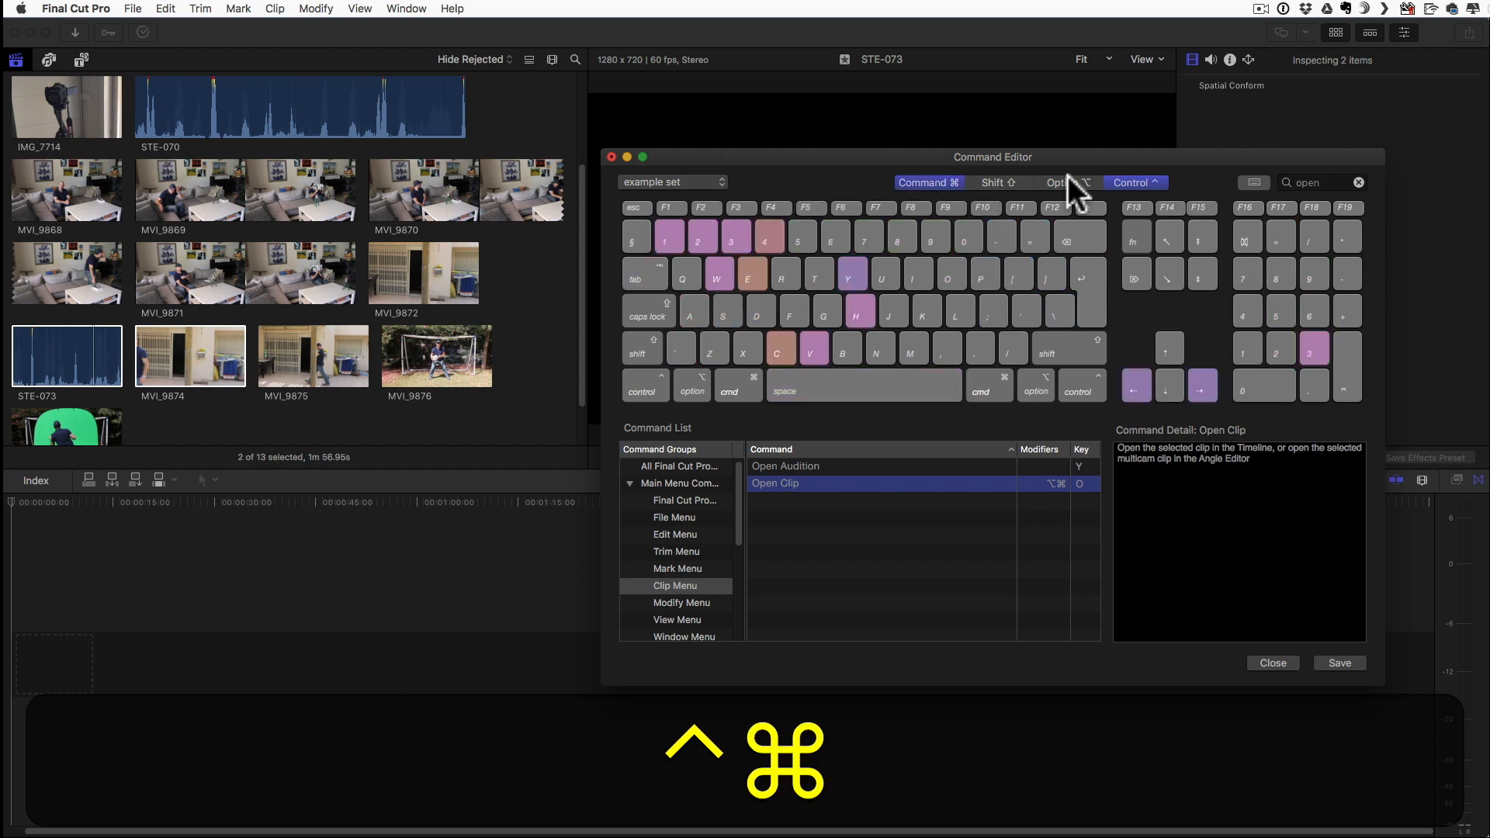
# Step: Examine which keys are assigned when Option is combined with Command and Shift
pyautogui.press('alt+super')
pyautogui.hotkey('alt', 'shift')
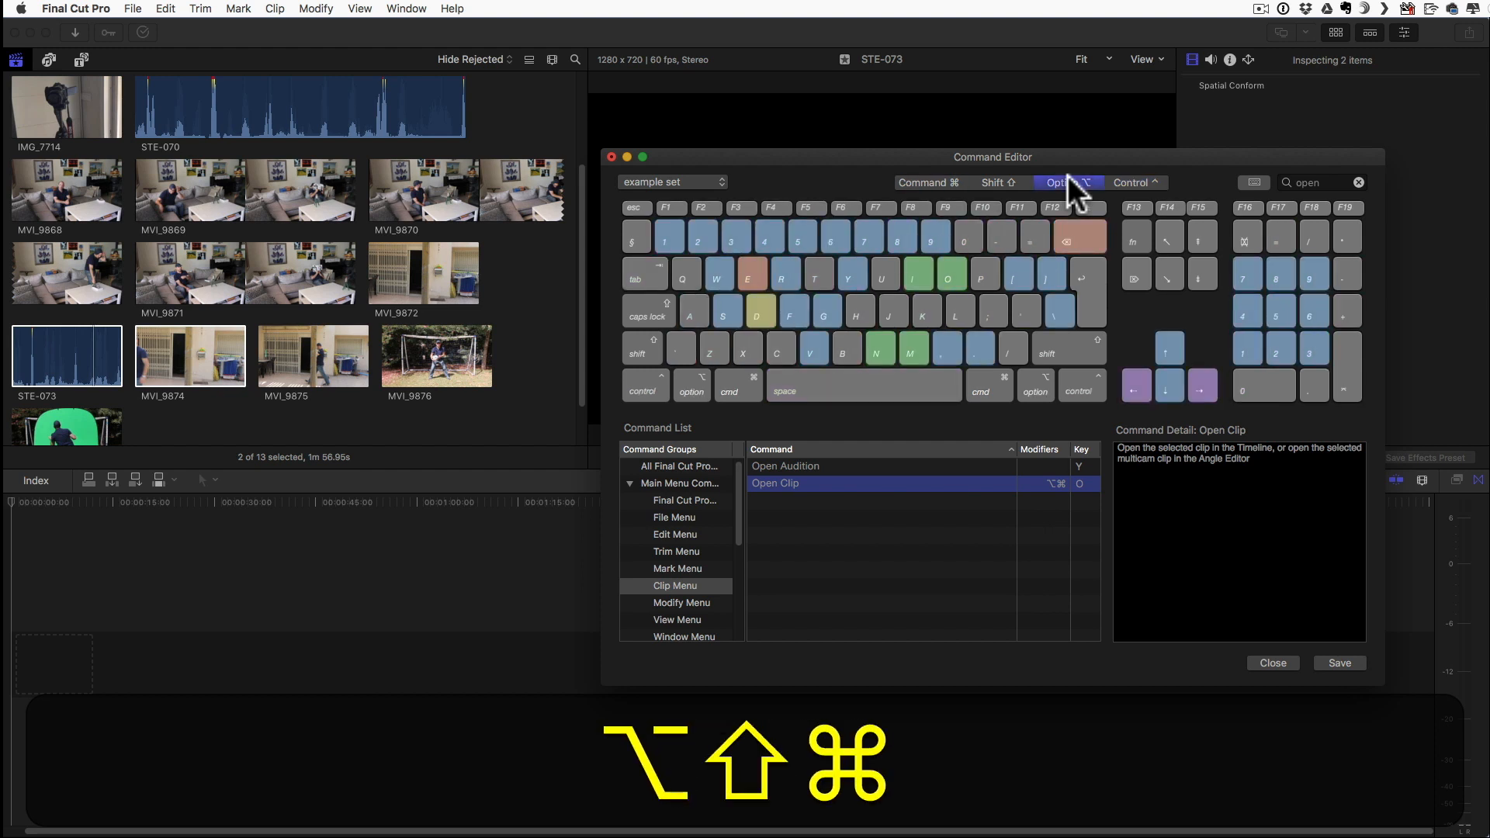
pyautogui.hotkey('alt', 'shift')
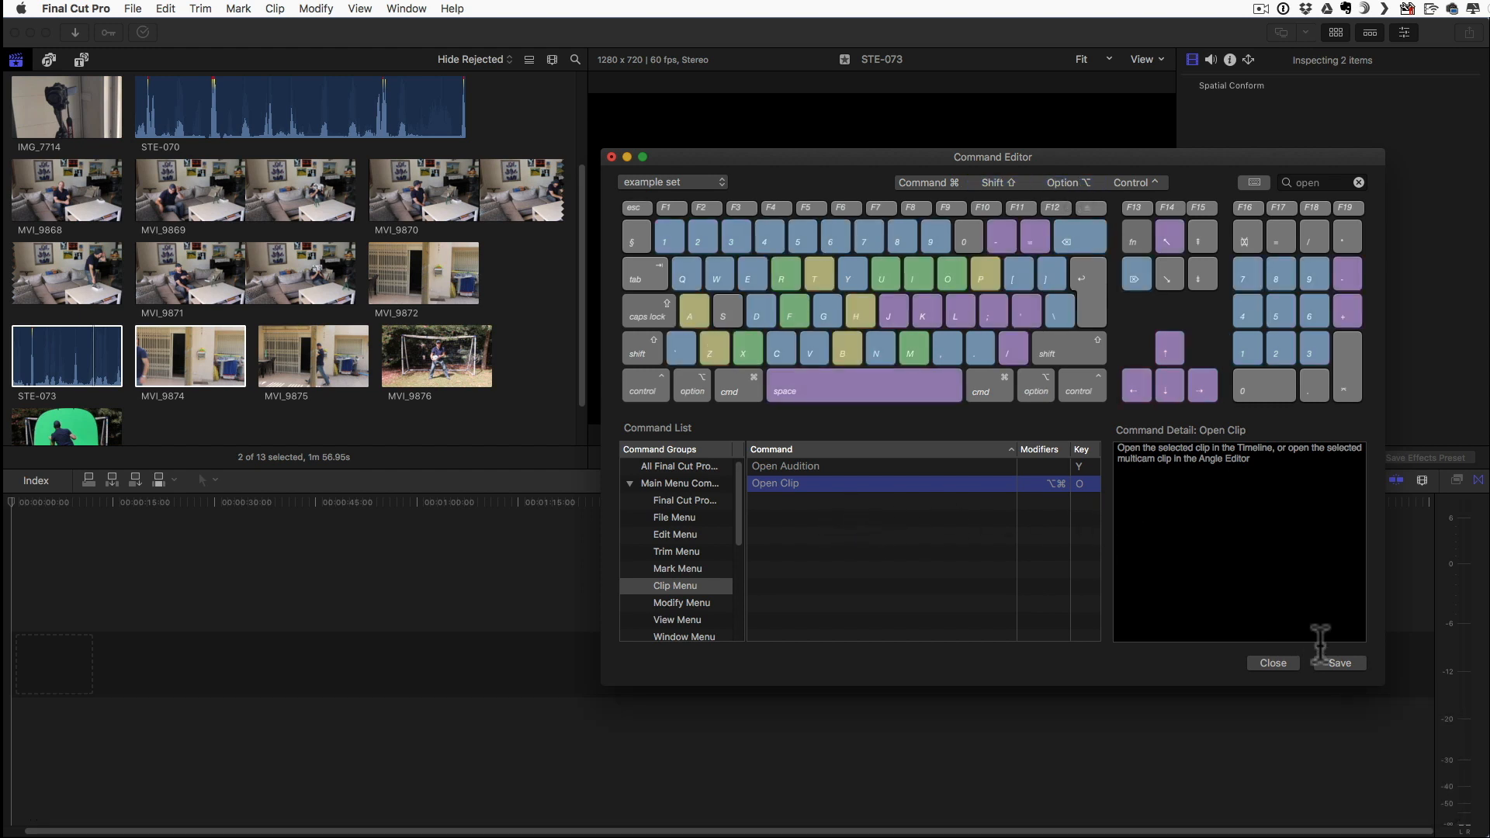
# Step: Save the changes to the example set and close the Command Editor
pyautogui.click(1340, 663)
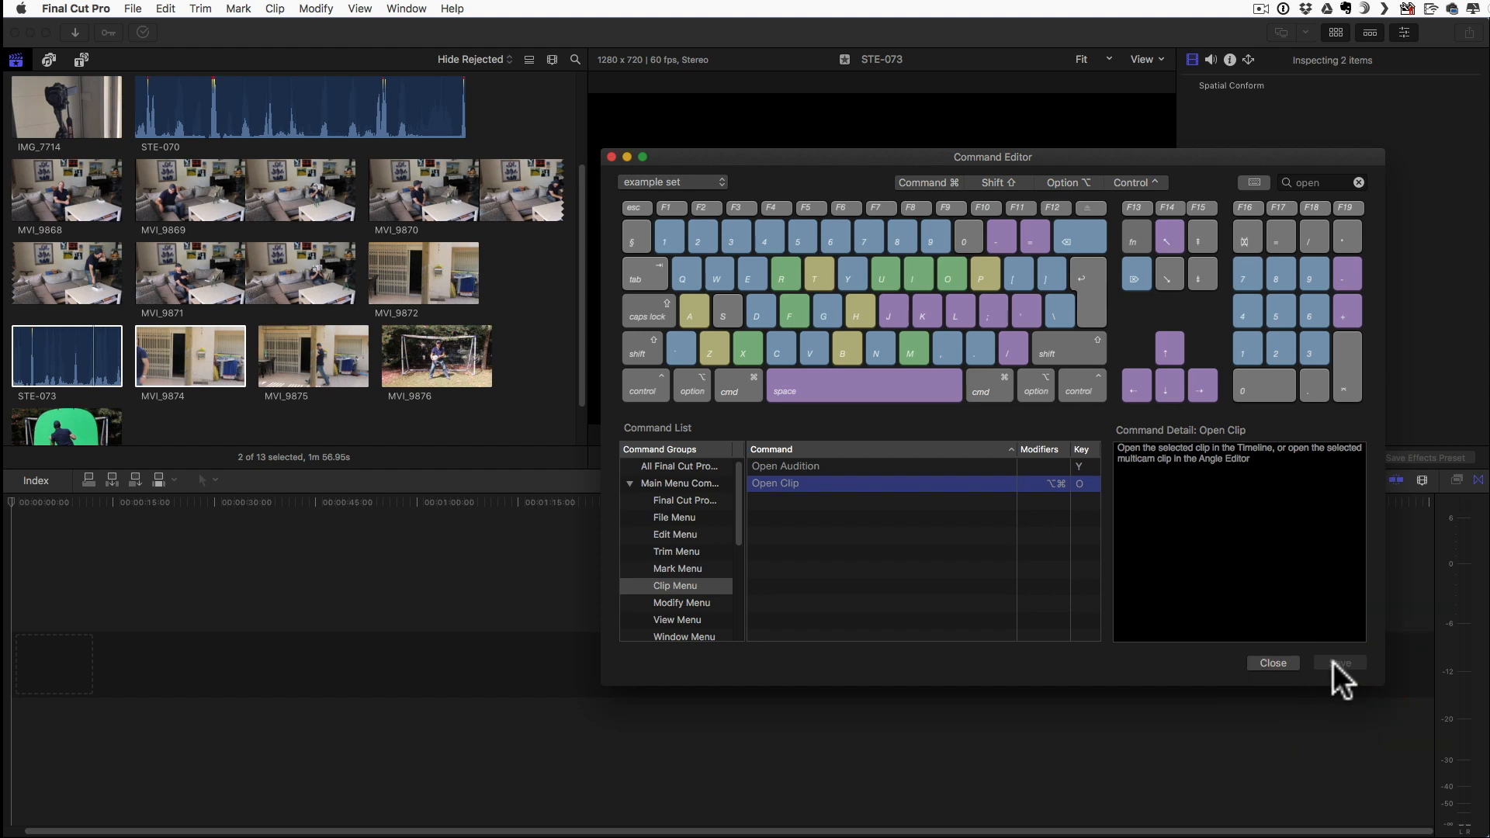
pyautogui.click(1266, 662)
pyautogui.click(1265, 662)
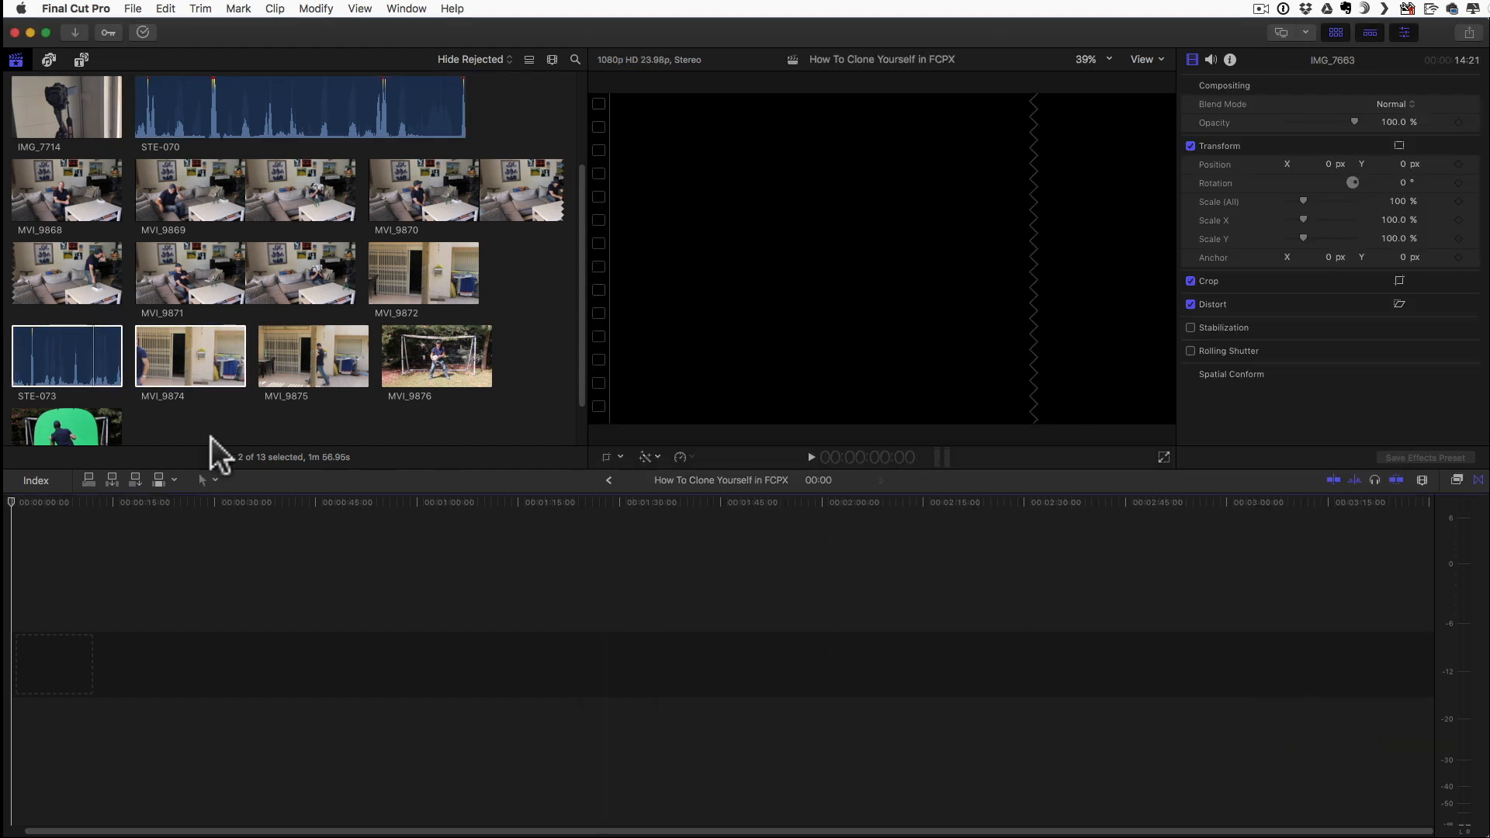
# Step: Synchronize the selected clips STE-073 and MVI_9874 using their audio, and open the new synchronized clip in the timeline
pyautogui.click(171, 353)
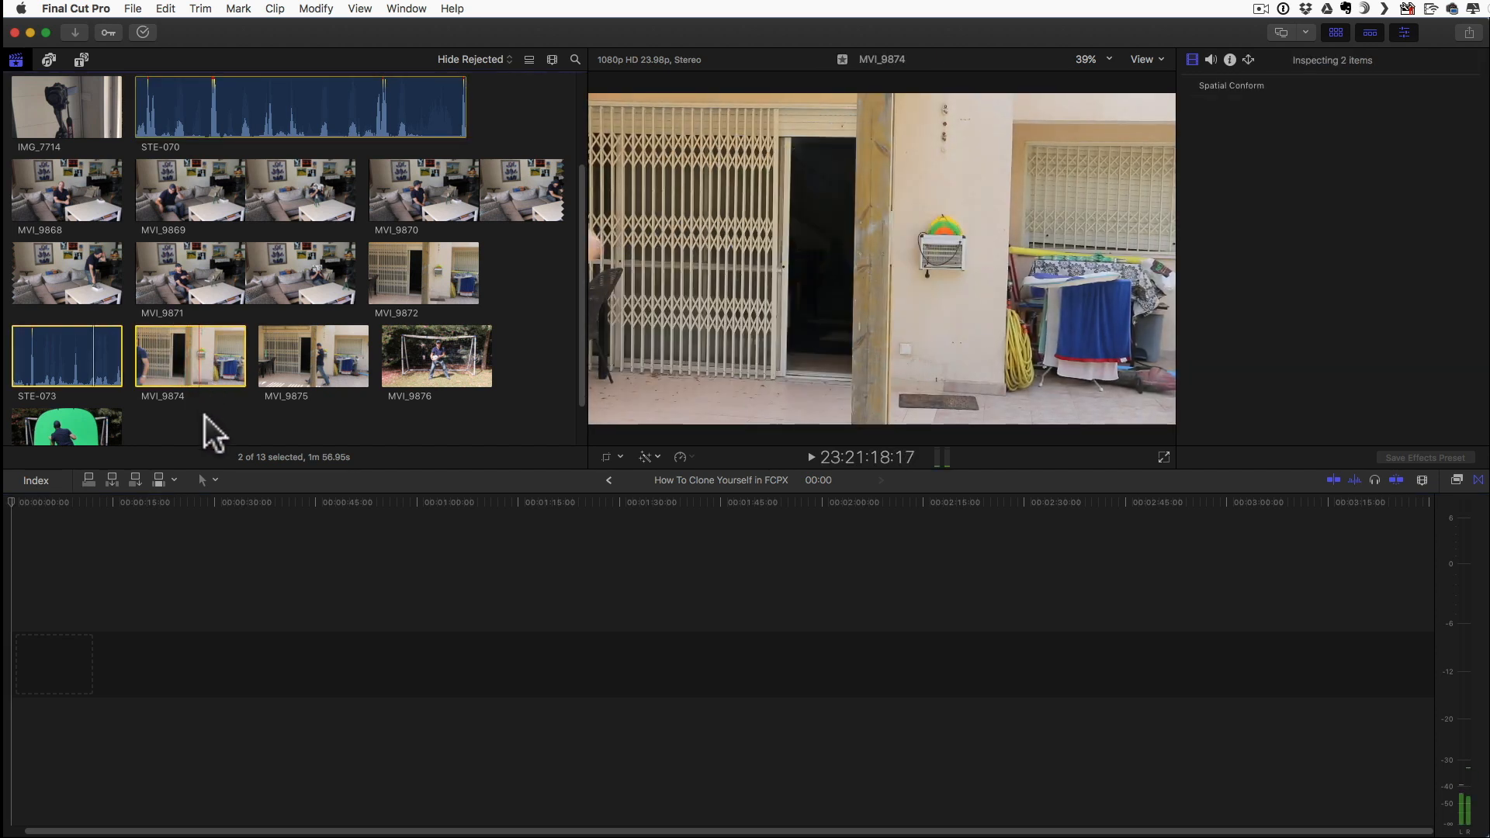
pyautogui.press('alt+super+g')
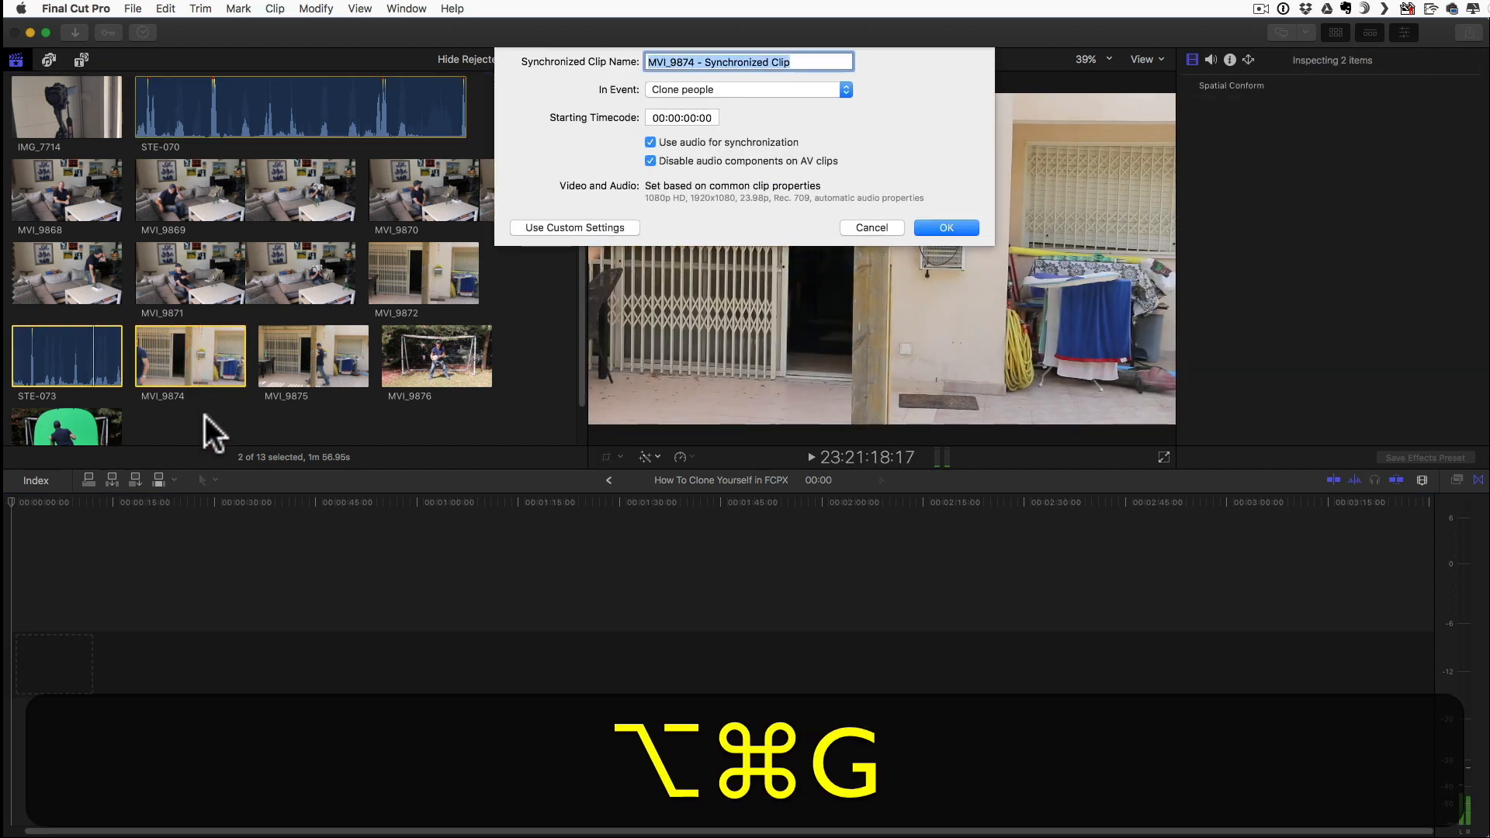
pyautogui.press('Return')
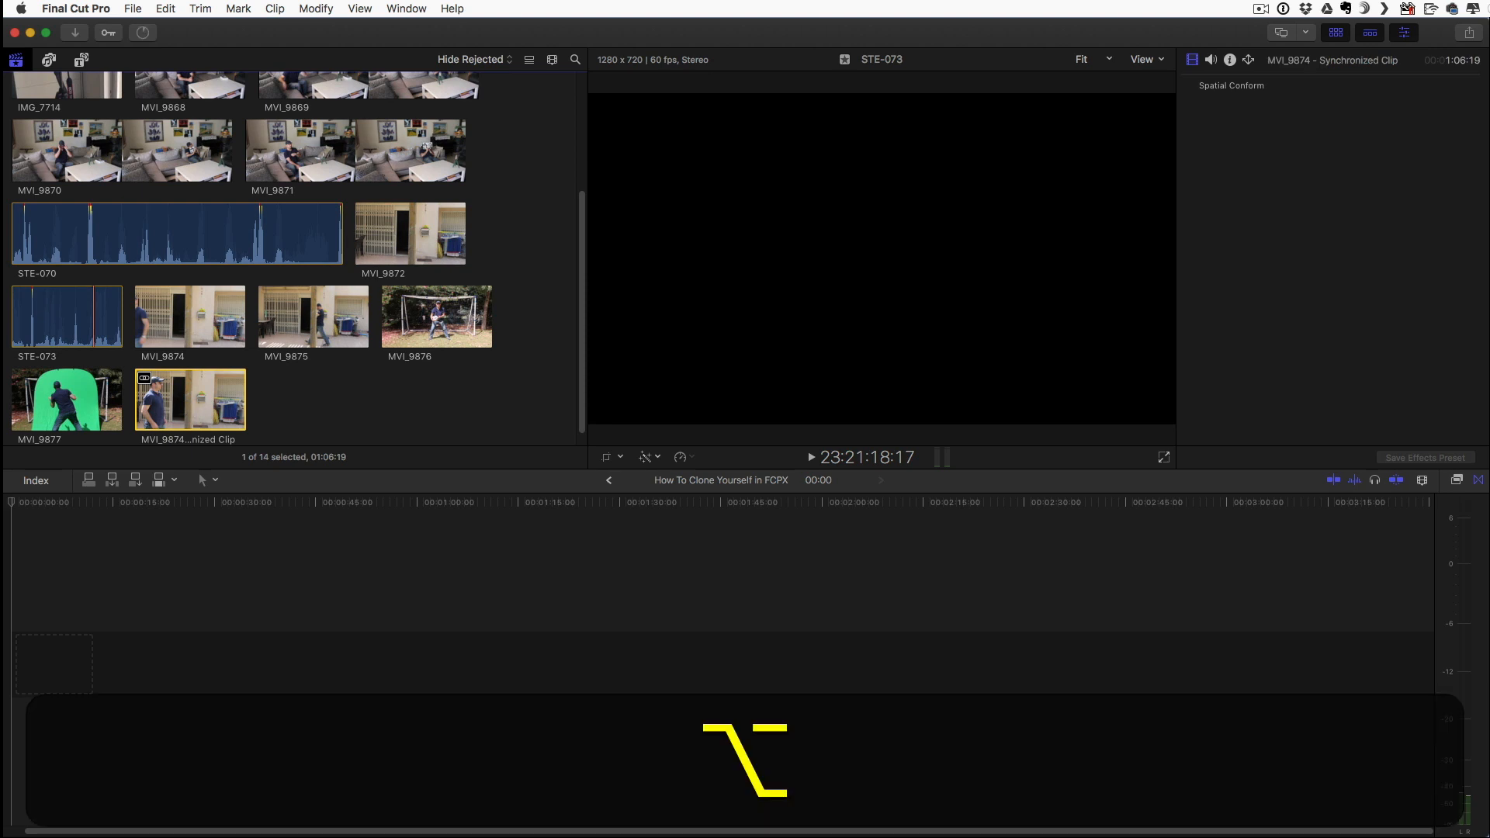
pyautogui.press('alt+super+o')
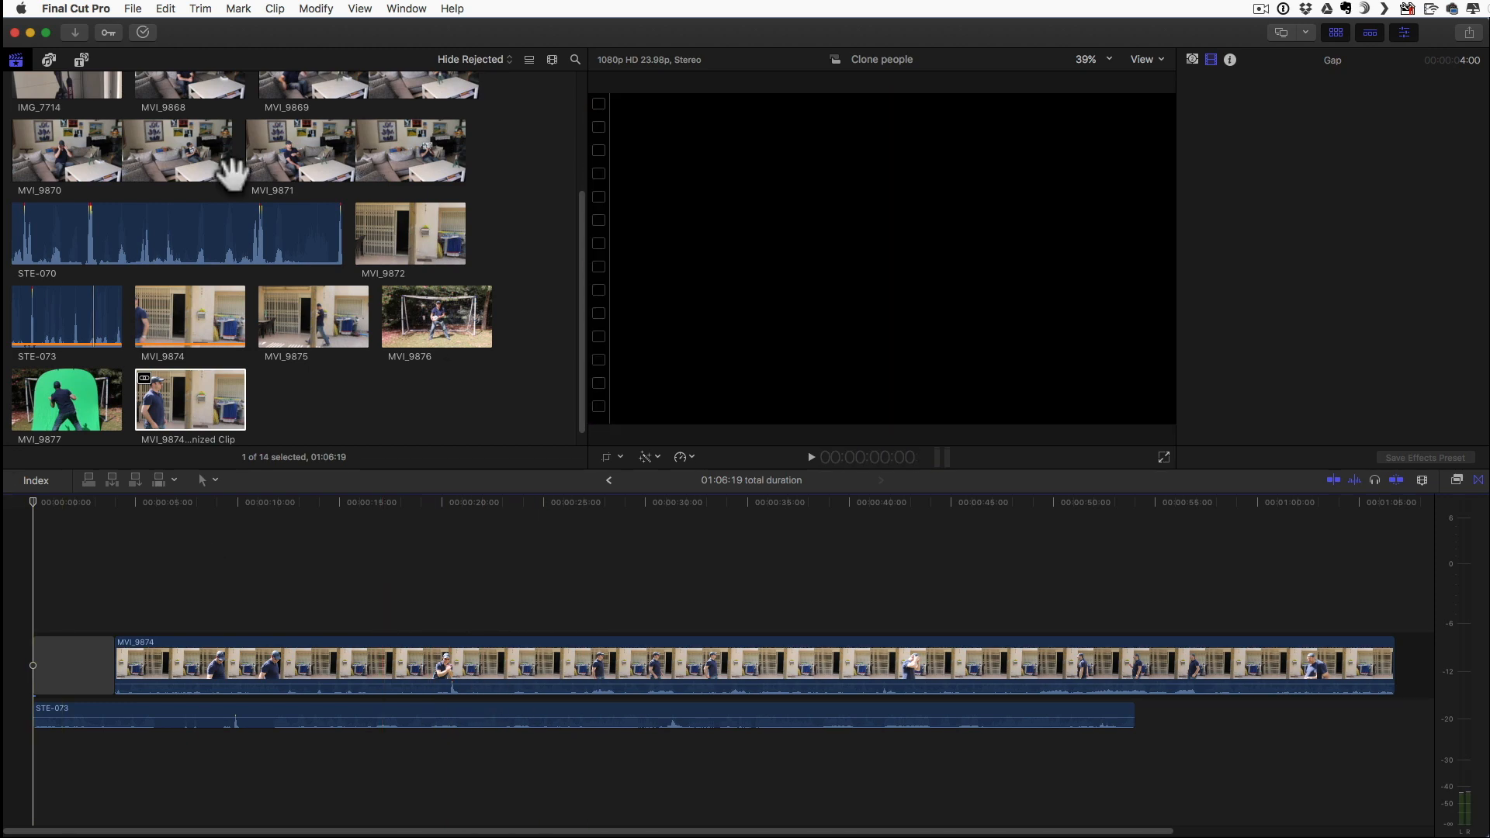
# Step: In the Command Editor, examine the Editing, Effects, General and Marking command groups, list all commands and expand the main menu groups
pyautogui.click(98, 10)
pyautogui.moveTo(115, 62)
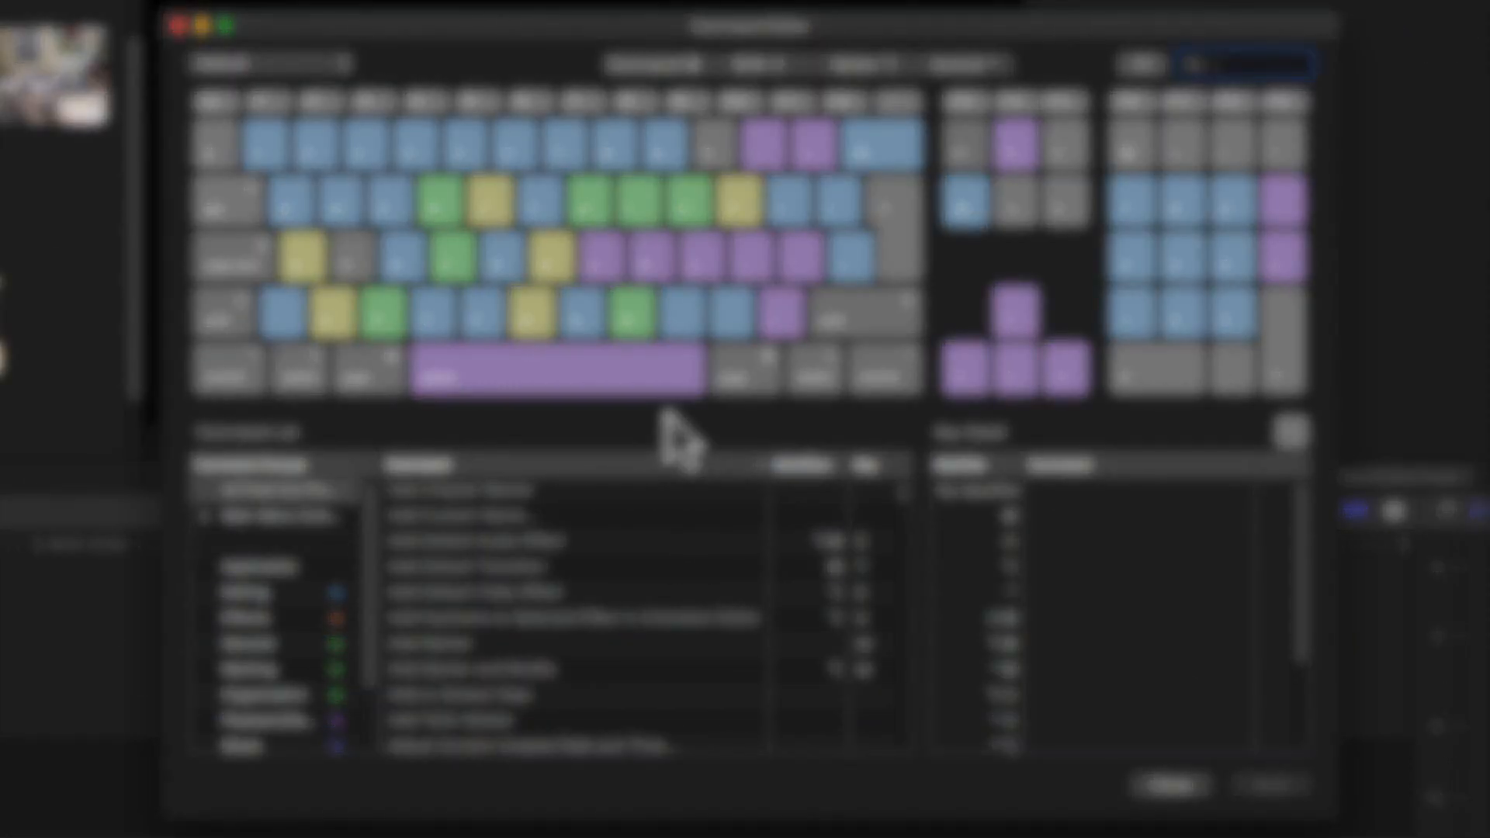
pyautogui.scroll(-3, 299, 687)
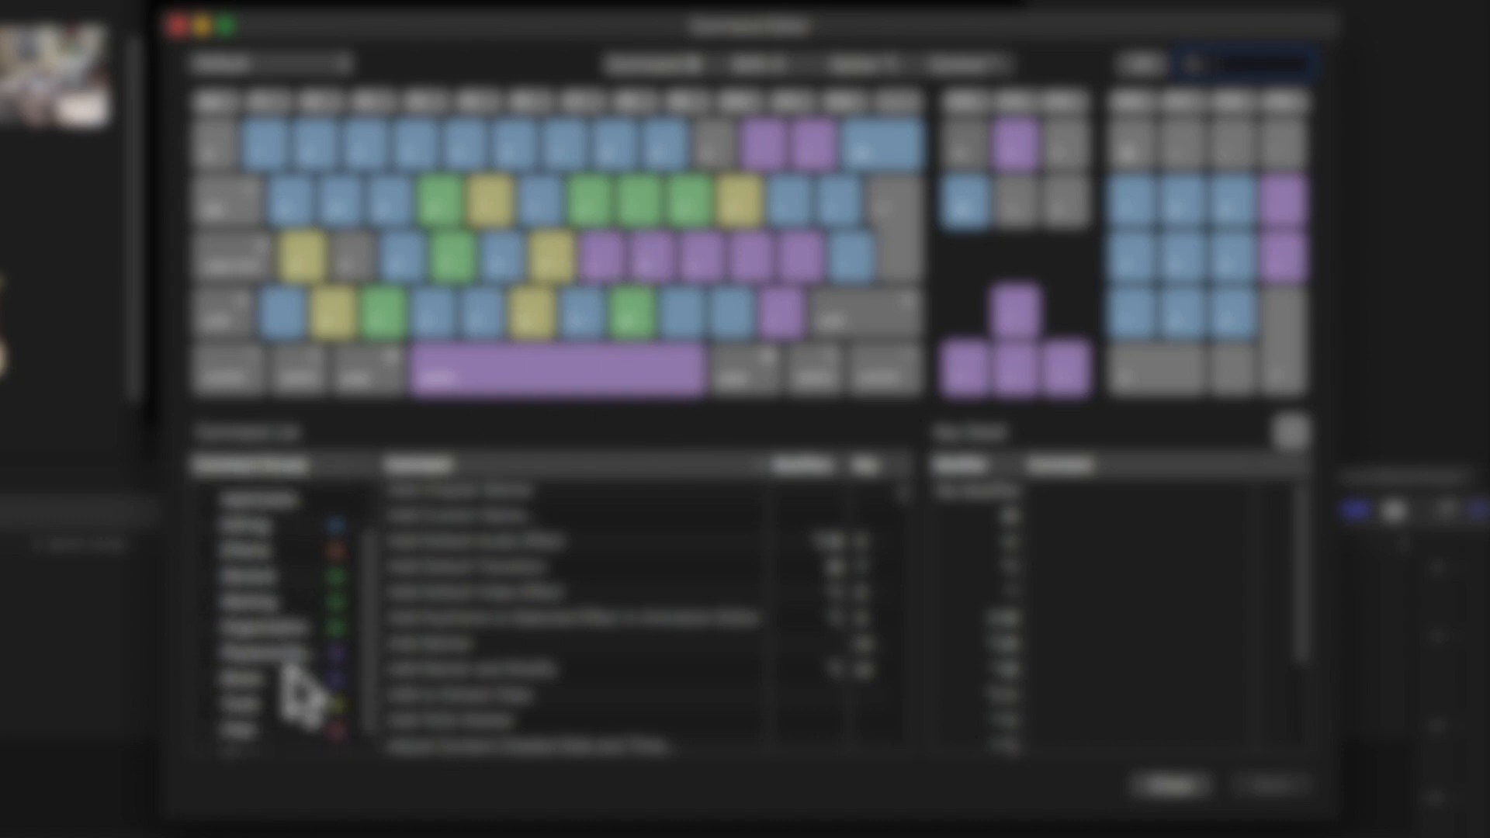
pyautogui.click(246, 512)
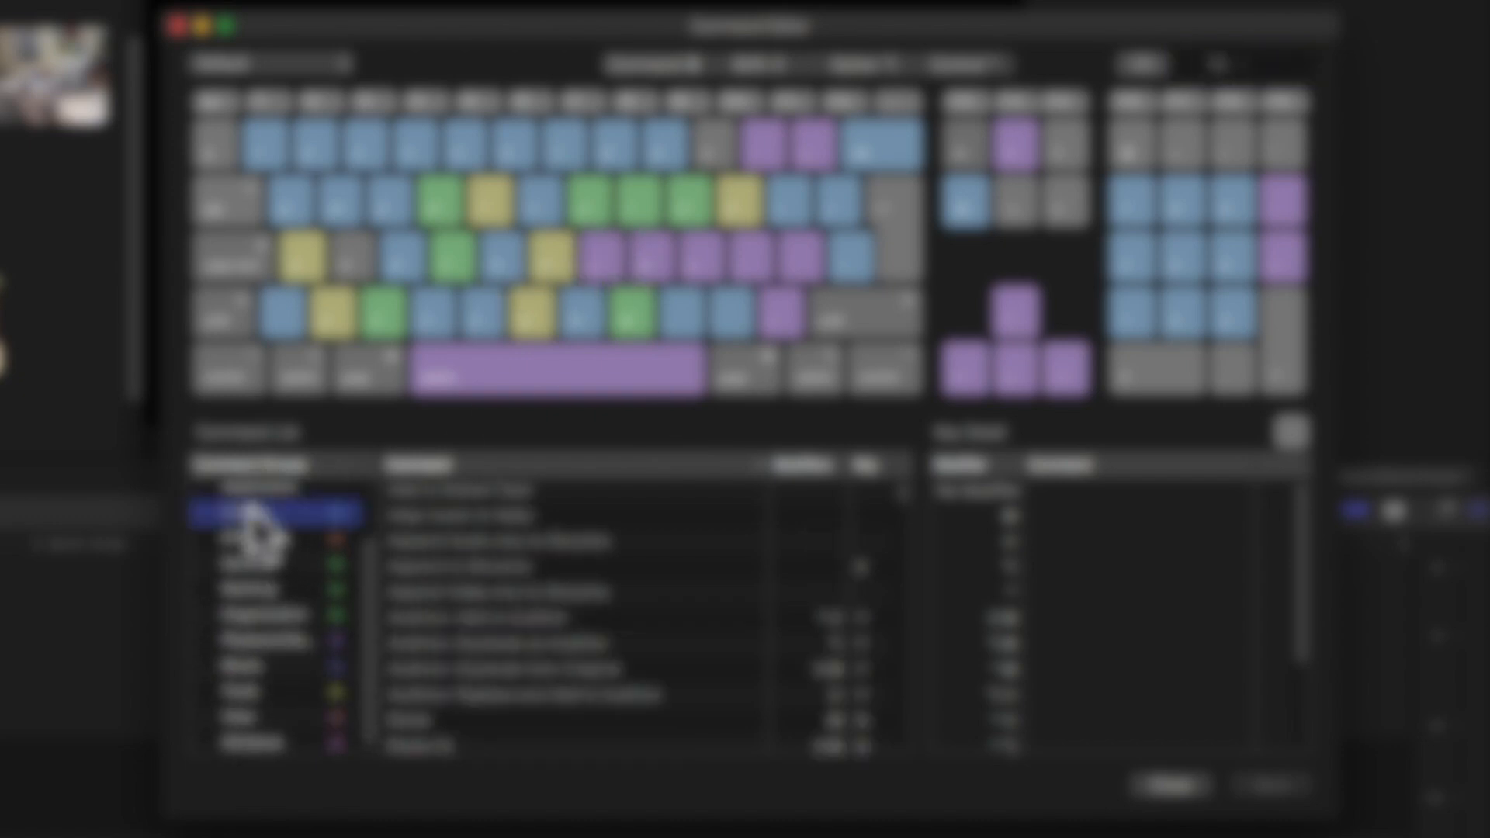
pyautogui.click(257, 538)
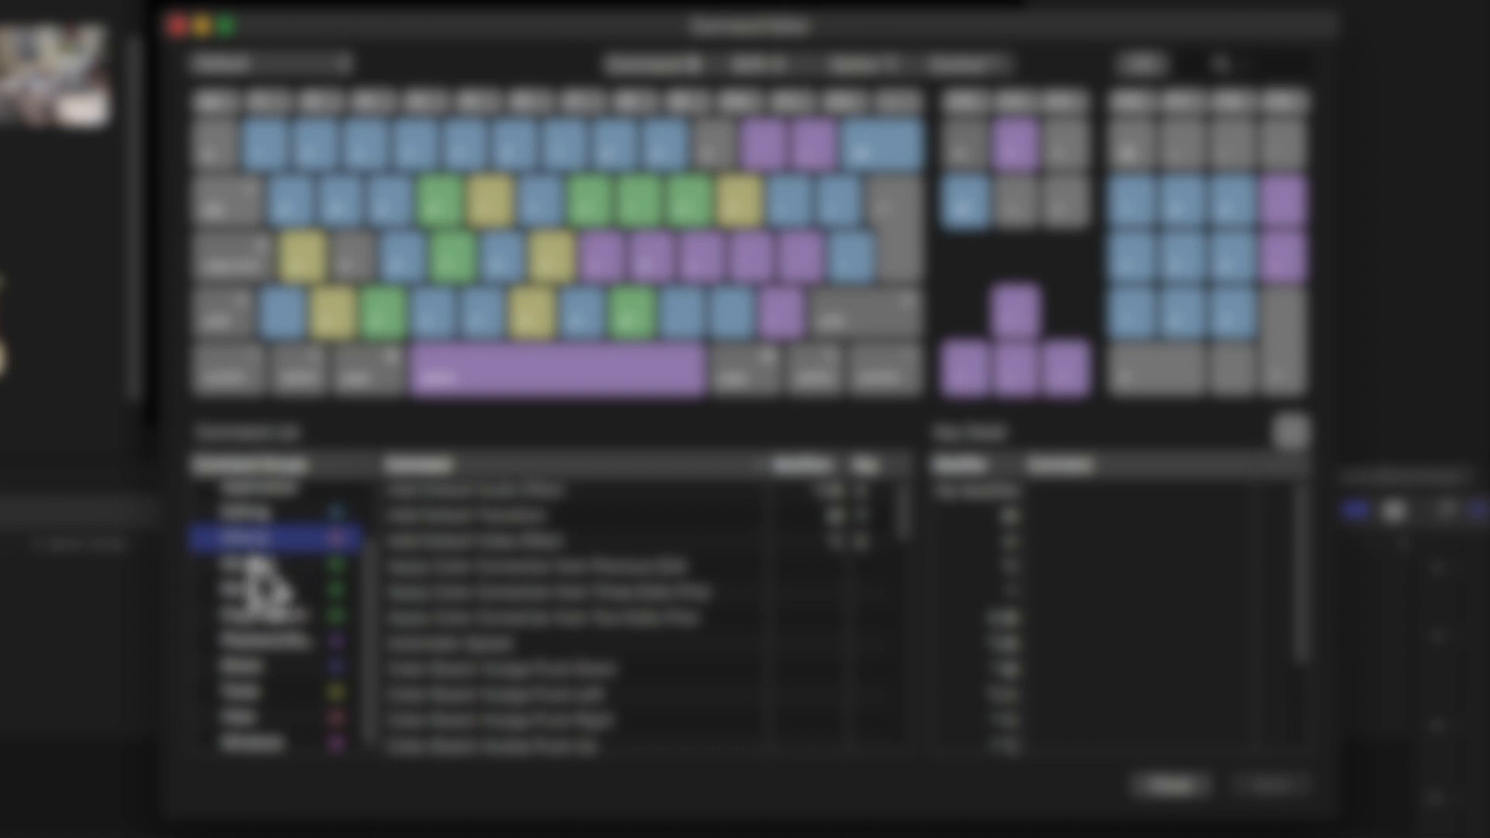
pyautogui.click(258, 565)
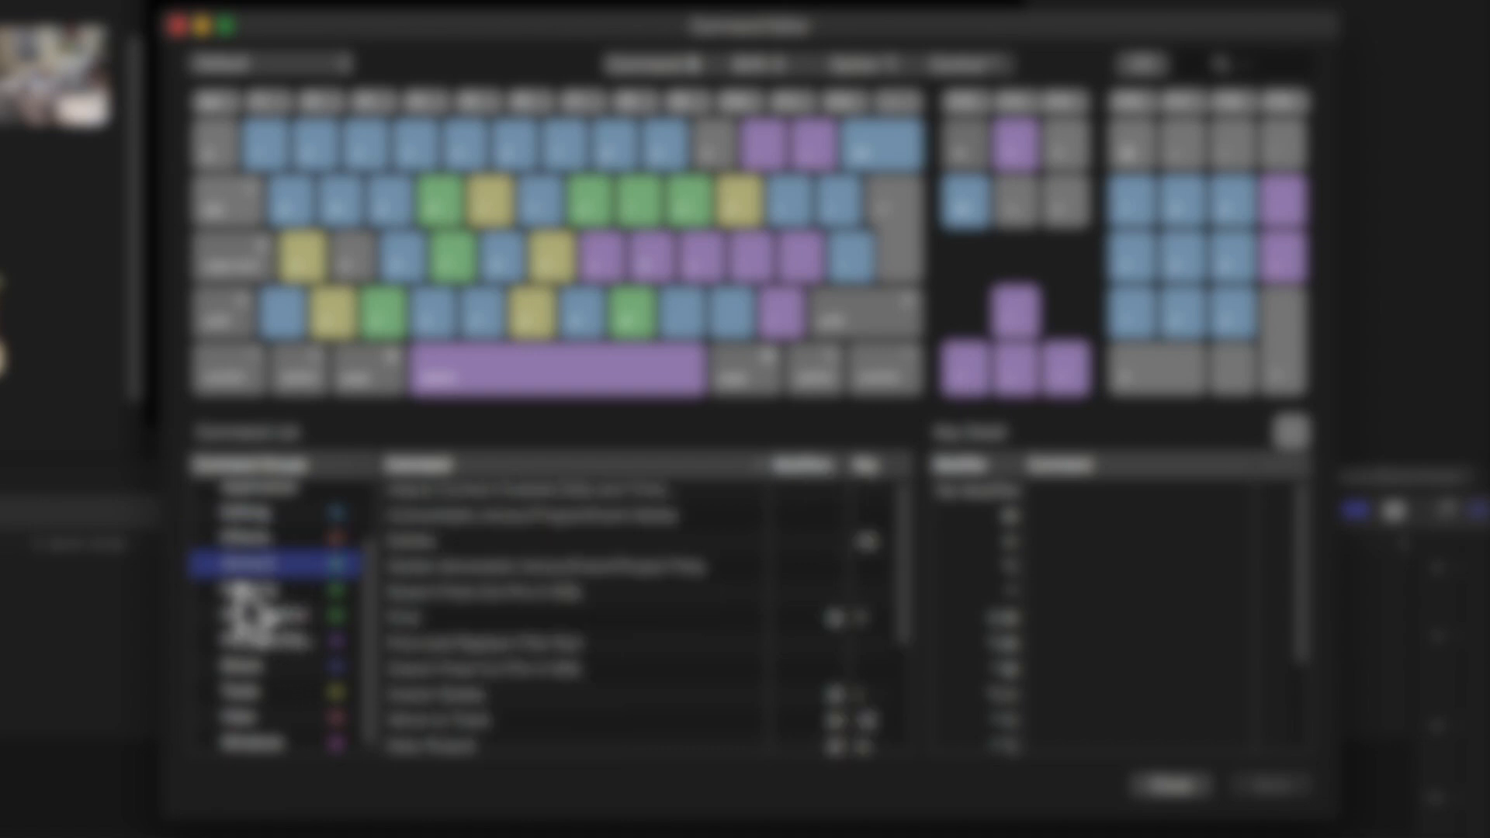
pyautogui.click(252, 592)
pyautogui.scroll(1, 248, 613)
pyautogui.scroll(2, 246, 613)
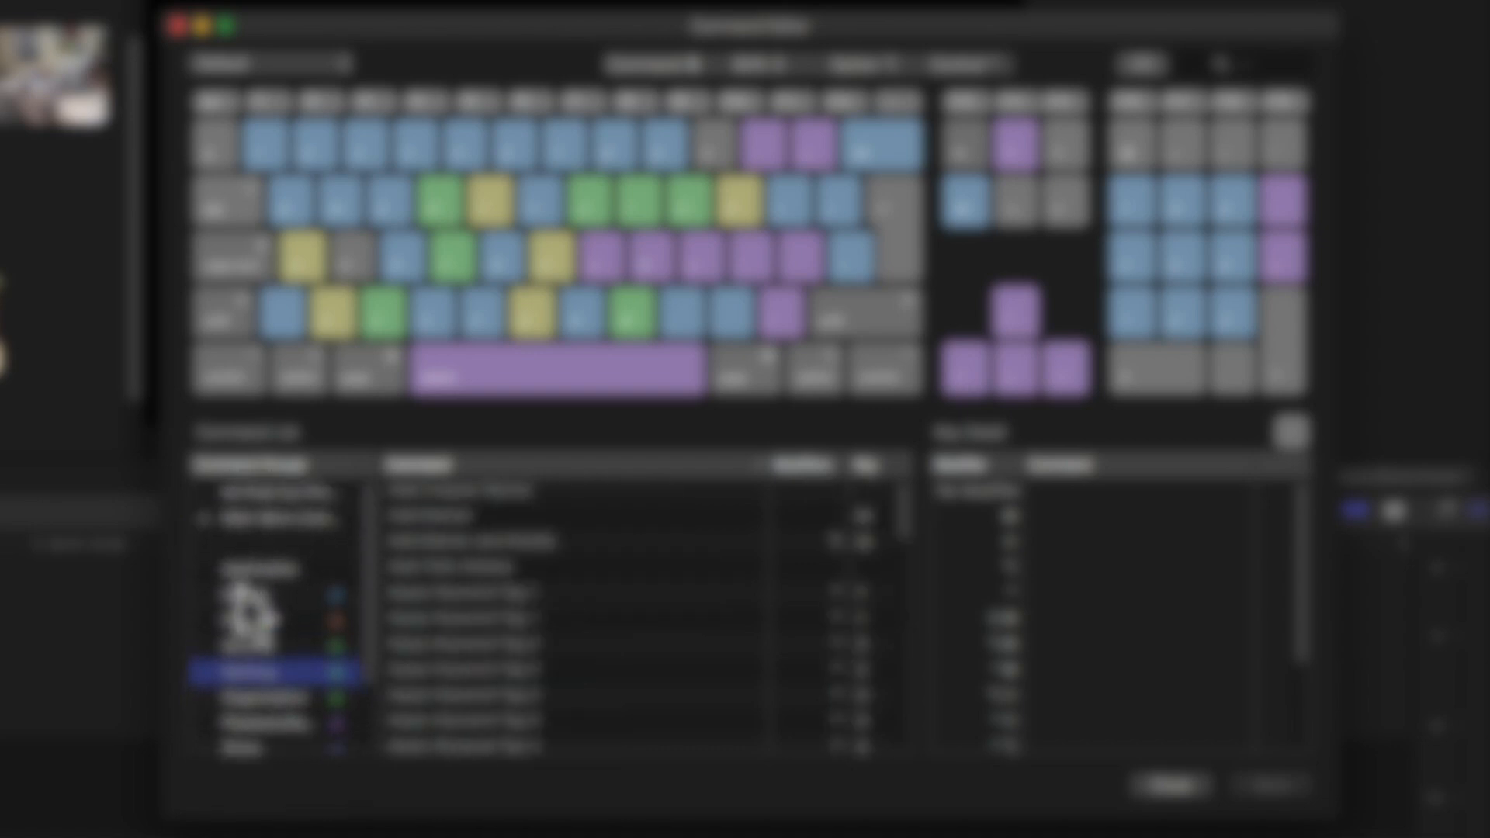
pyautogui.click(259, 492)
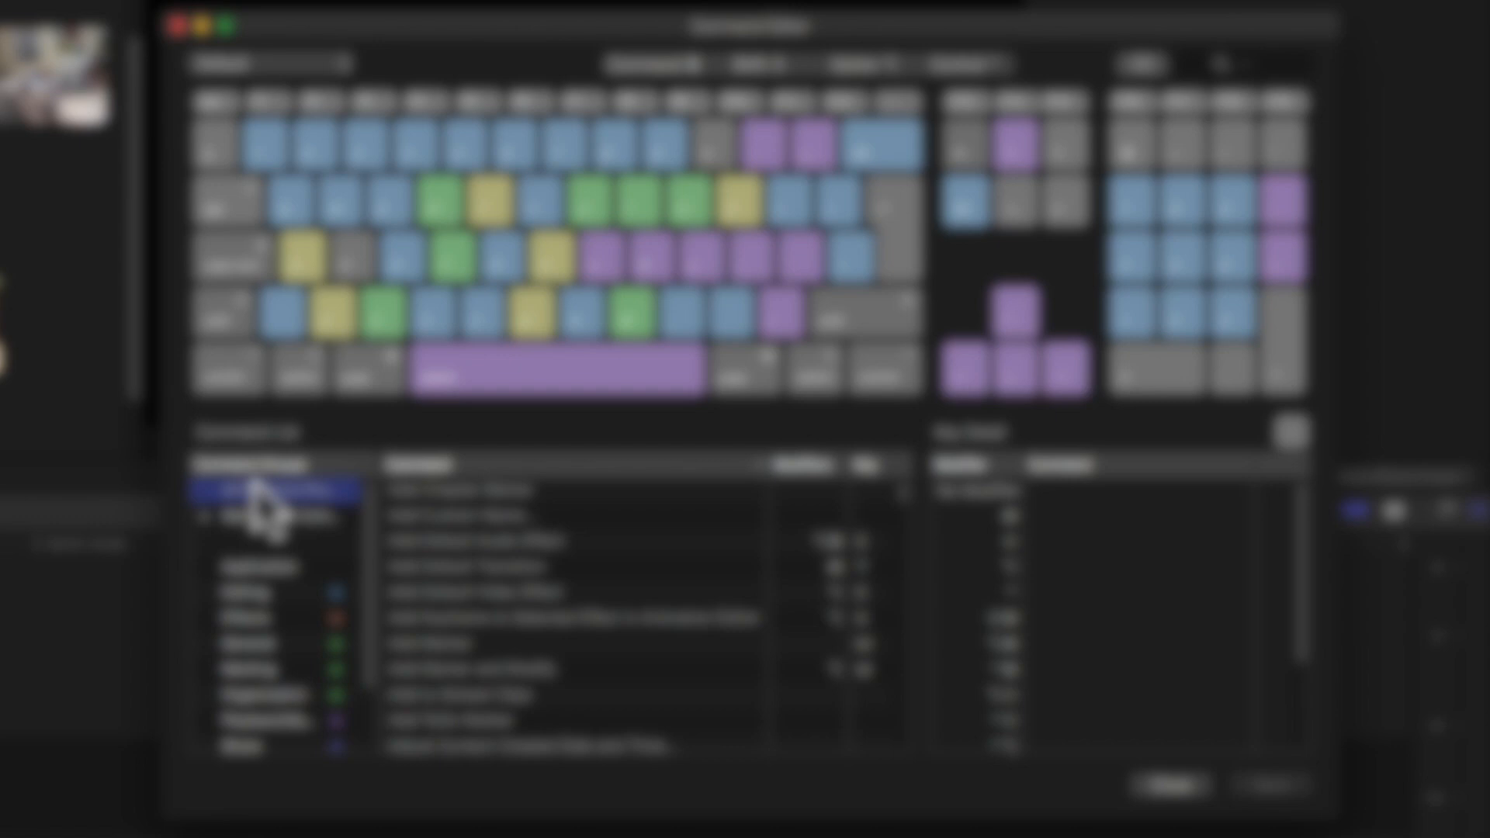
pyautogui.click(202, 515)
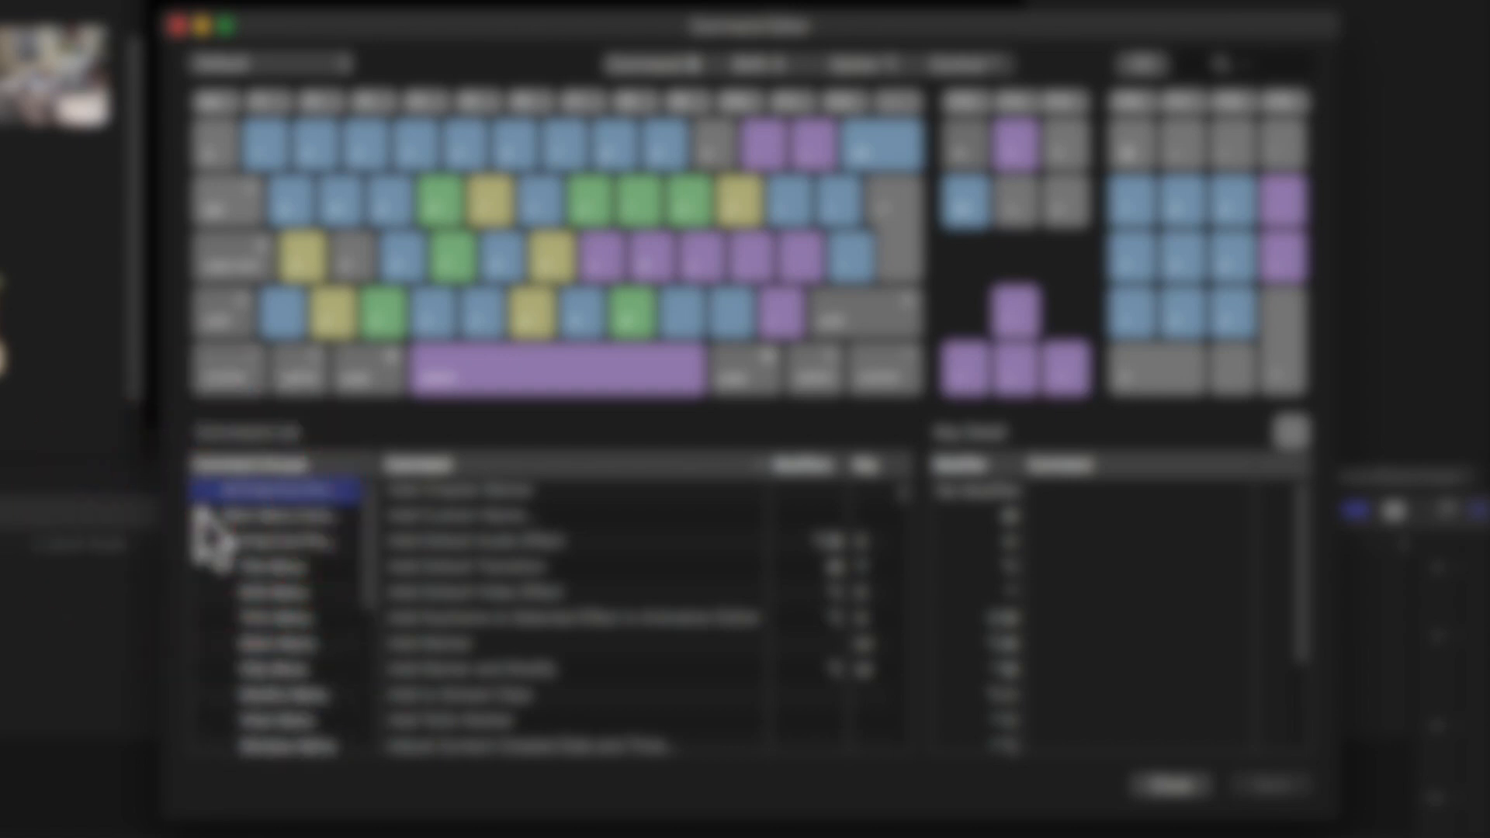